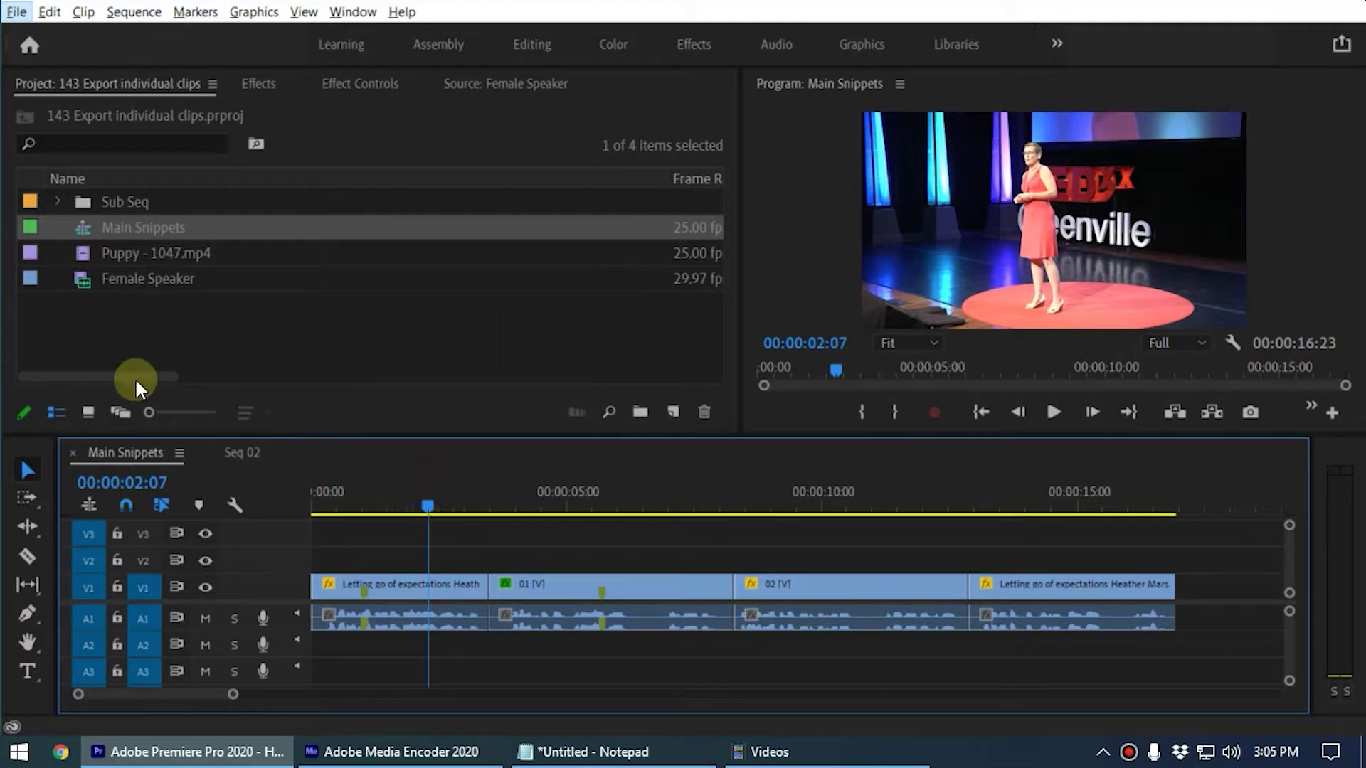
- Preview frames across Main Snippets, then open Female Speaker in the Source monitor
{"action": "left_click_drag", "start_coordinate": [419, 506], "coordinate": [527, 518]}
{"action": "left_click_drag", "start_coordinate": [612, 522], "coordinate": [263, 591]}
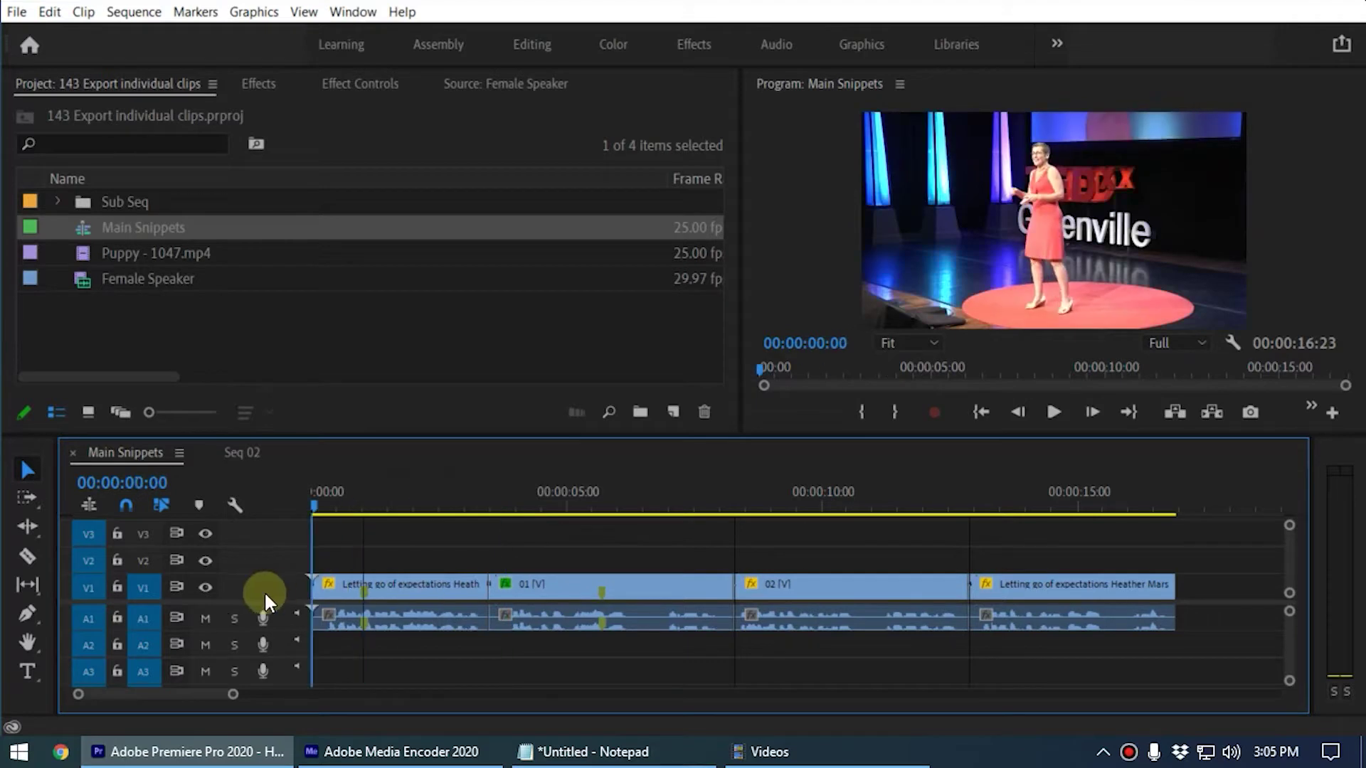
{"action": "double_click", "coordinate": [89, 280]}
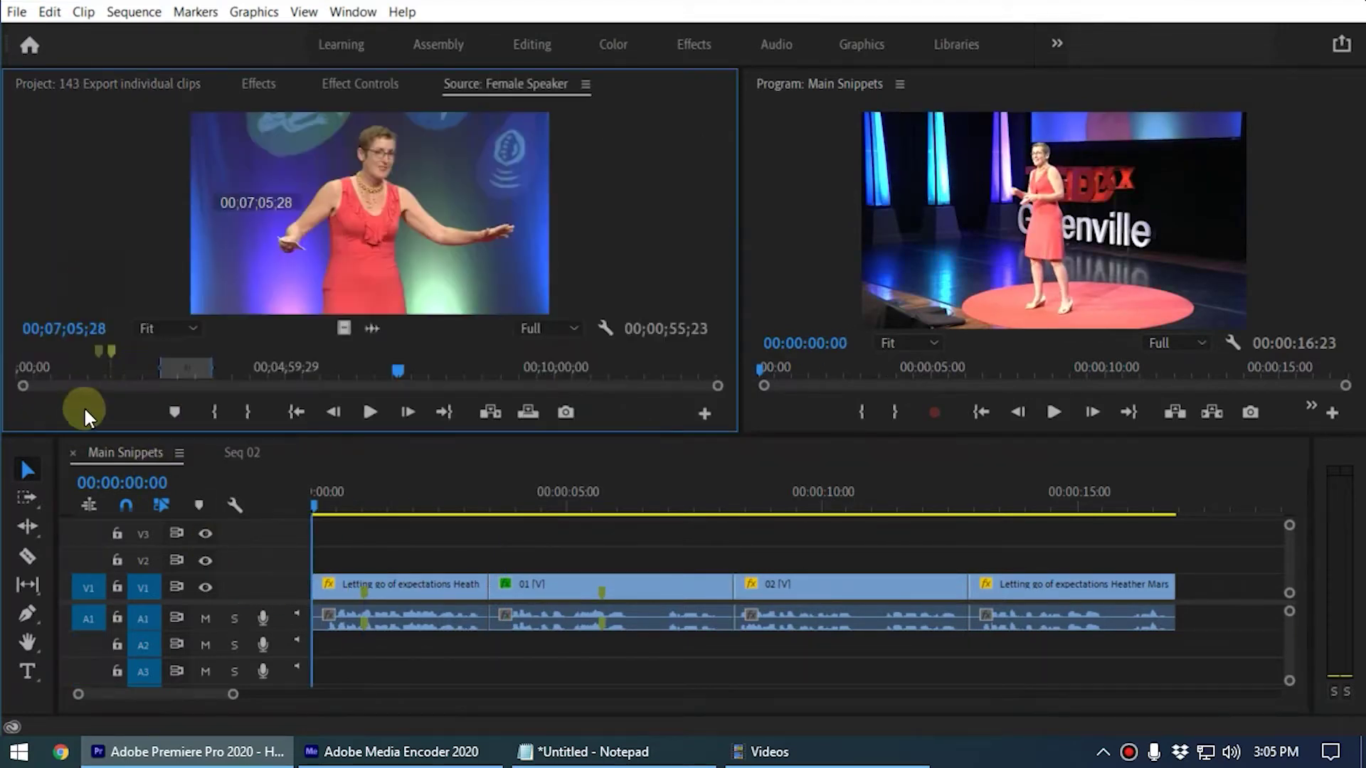
{"action": "left_click", "coordinate": [416, 377]}
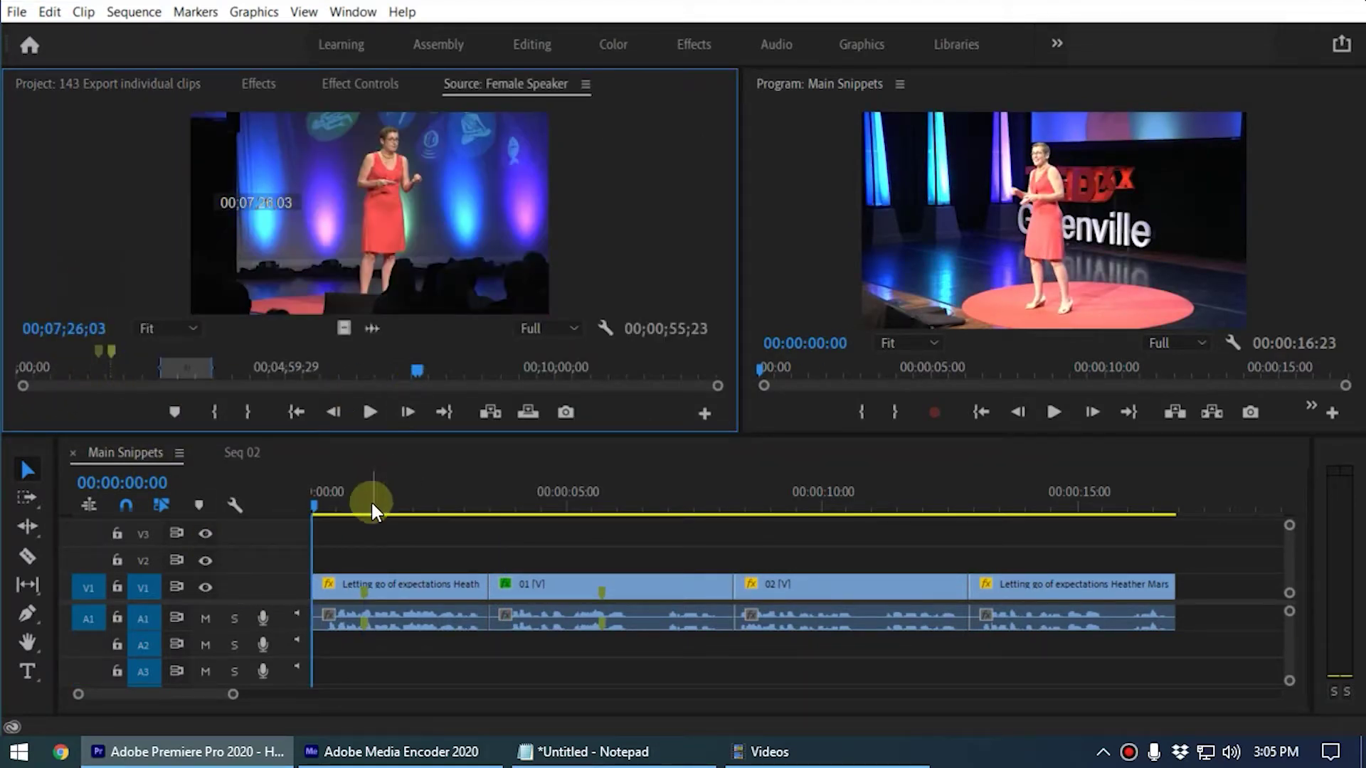
- Scrub and play Main Snippets from the start, stop at 00:00:05:16, and select clip 01
{"action": "left_click", "coordinate": [597, 502]}
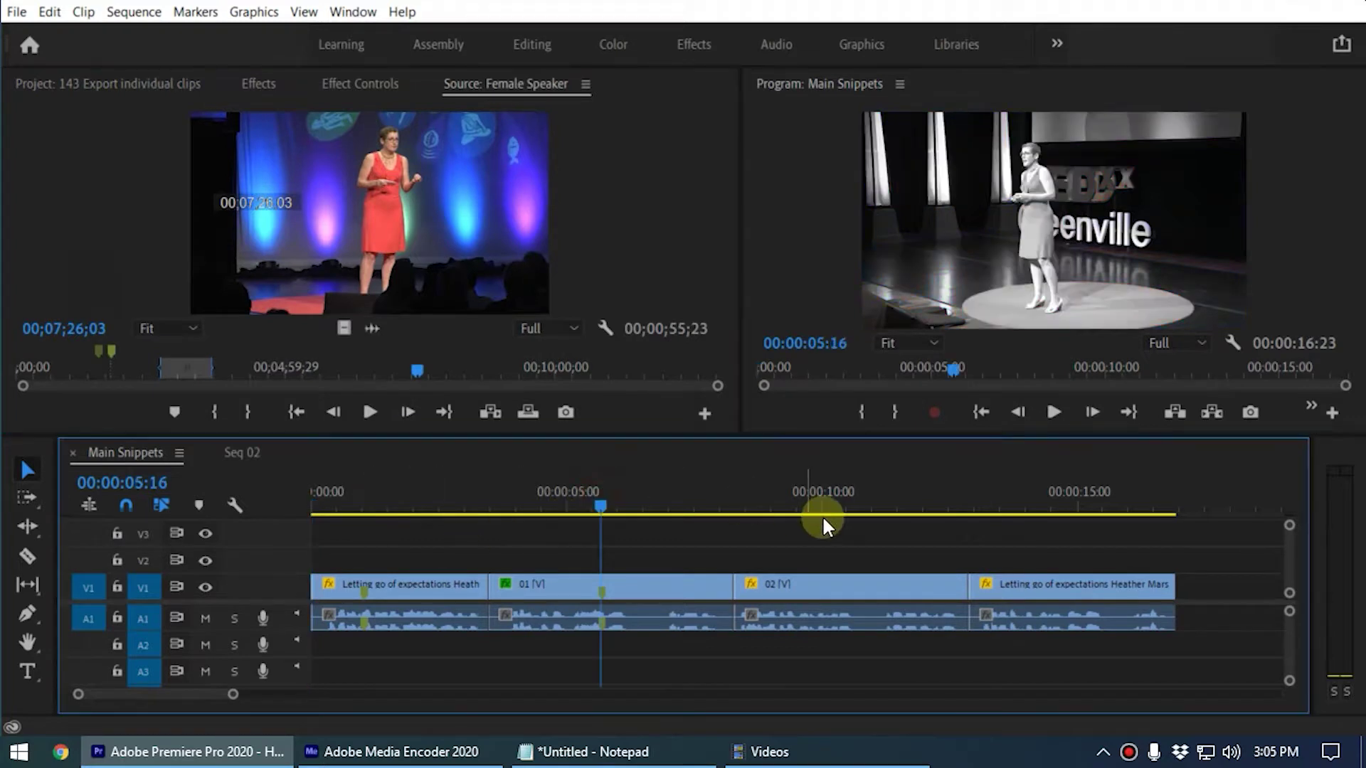
{"action": "left_click", "coordinate": [852, 505]}
{"action": "left_click", "coordinate": [1036, 507]}
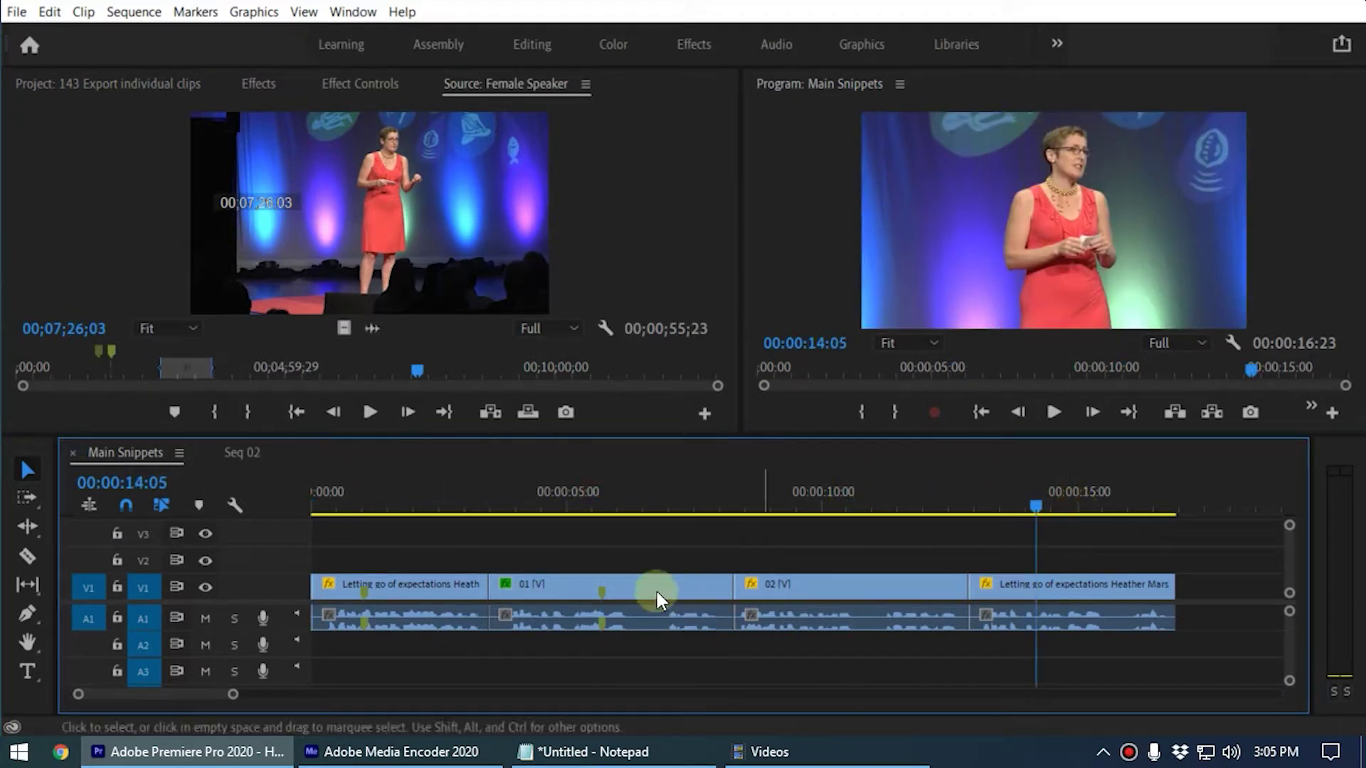
{"action": "key", "text": "Home"}
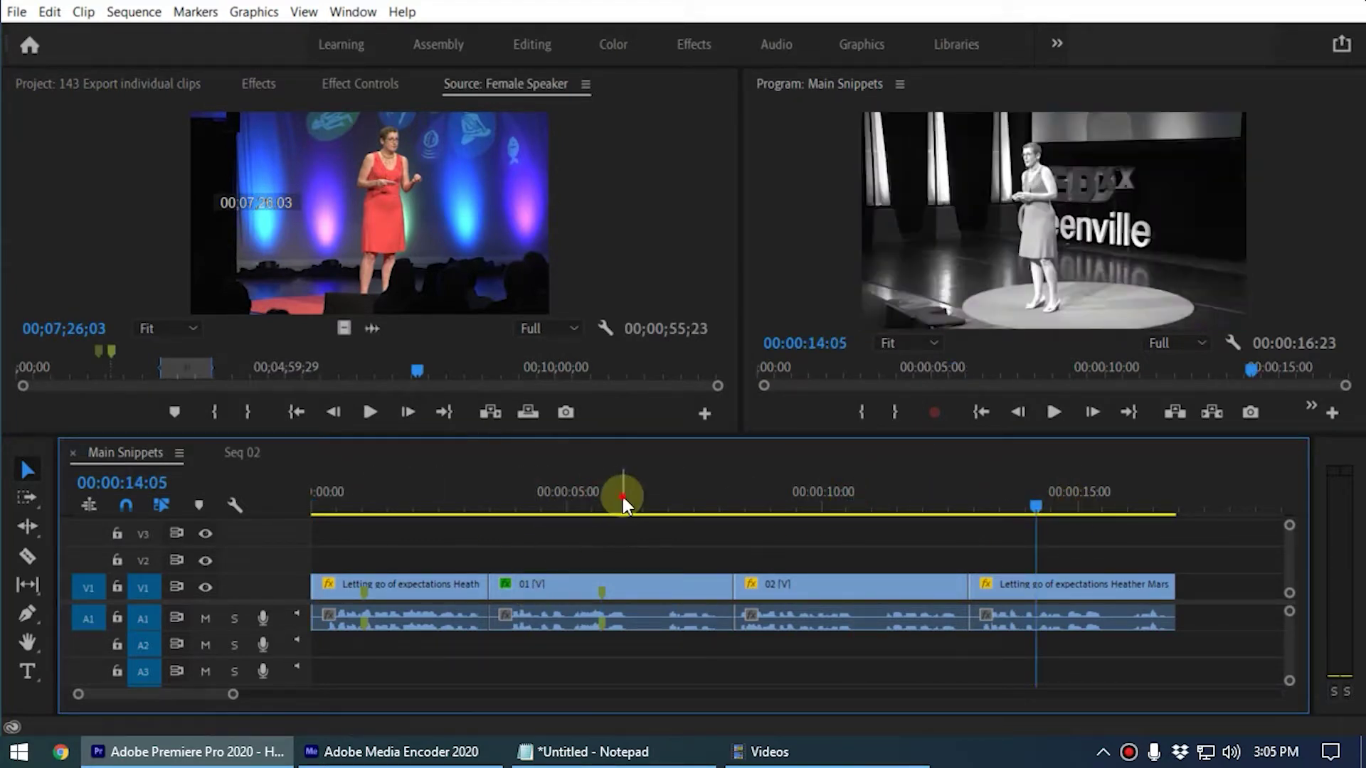
{"action": "key", "text": "space"}
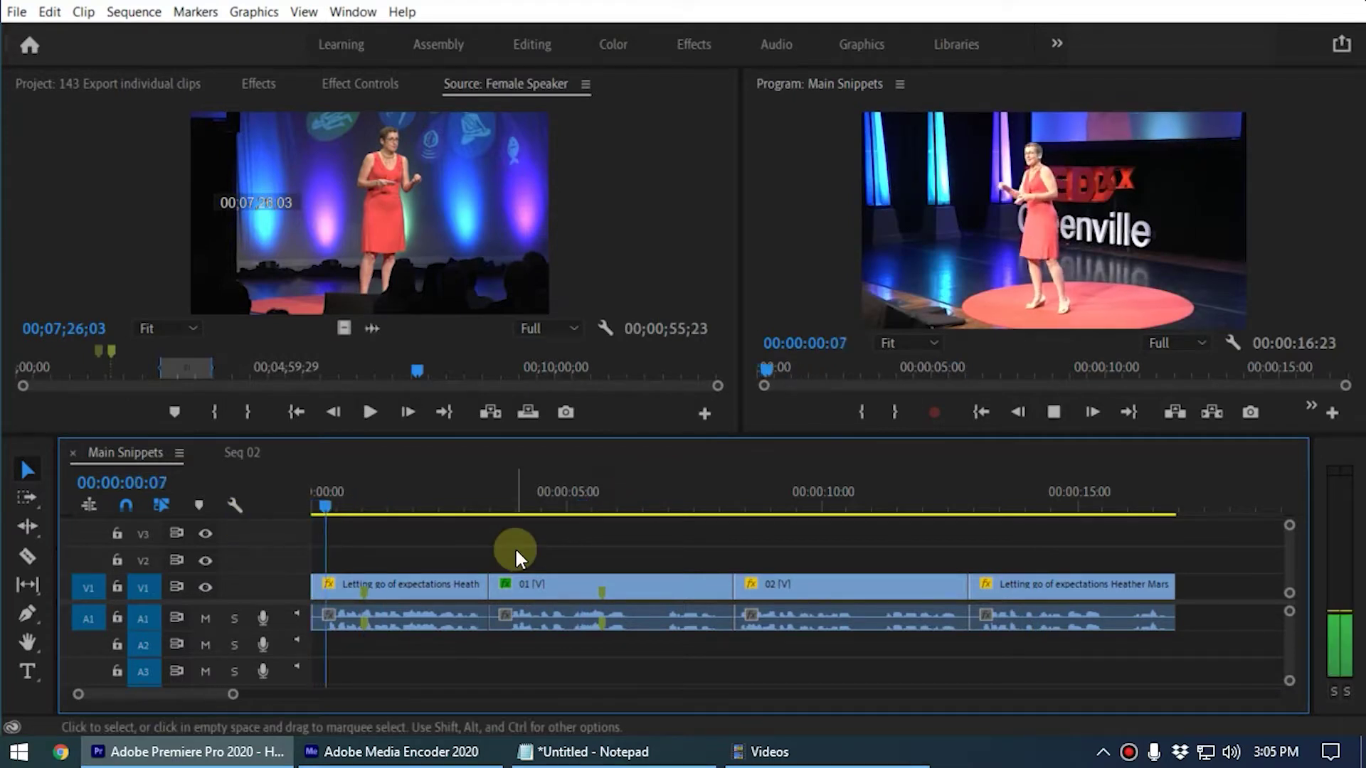
{"action": "left_click", "coordinate": [599, 498]}
{"action": "left_click", "coordinate": [659, 588]}
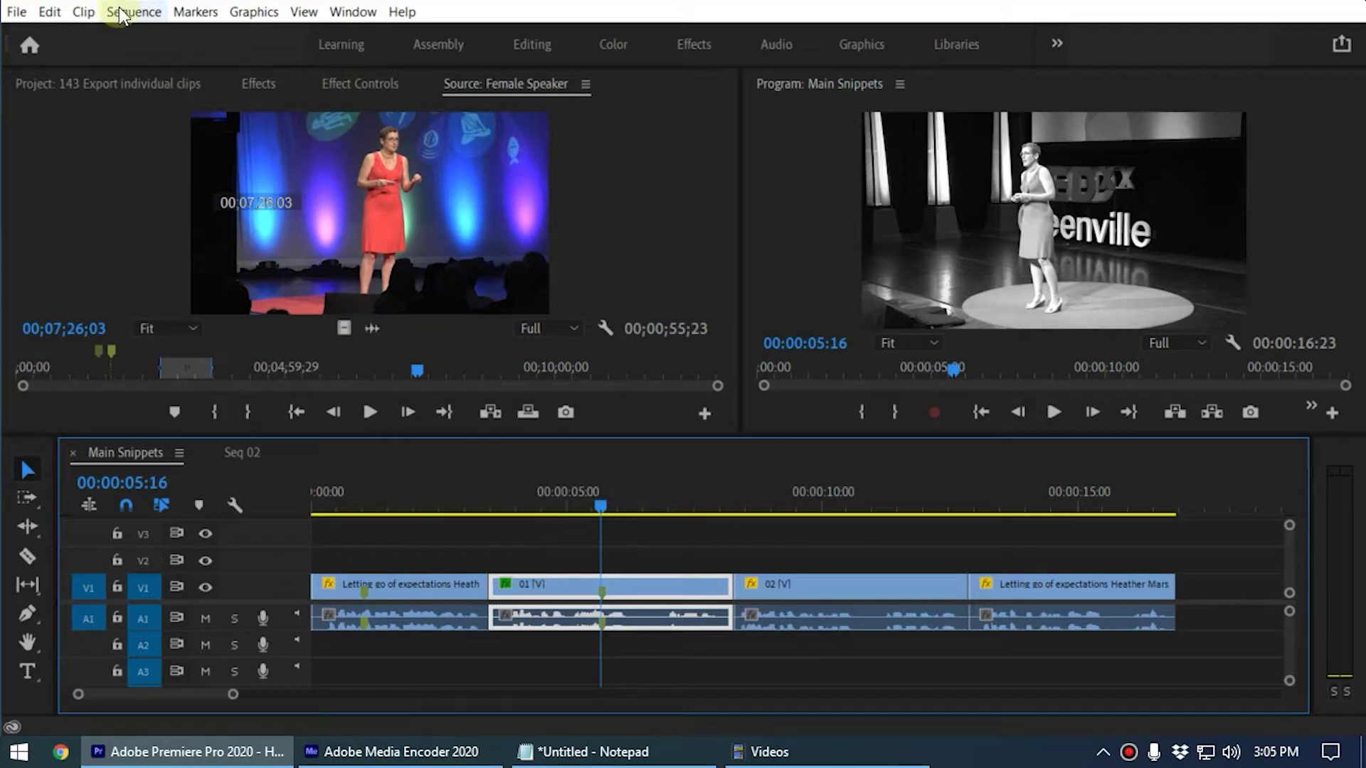
- Select all timeline clips with Ctrl+A and start Clip > Render and Replace, moving the dialog aside
{"action": "left_click", "coordinate": [82, 12]}
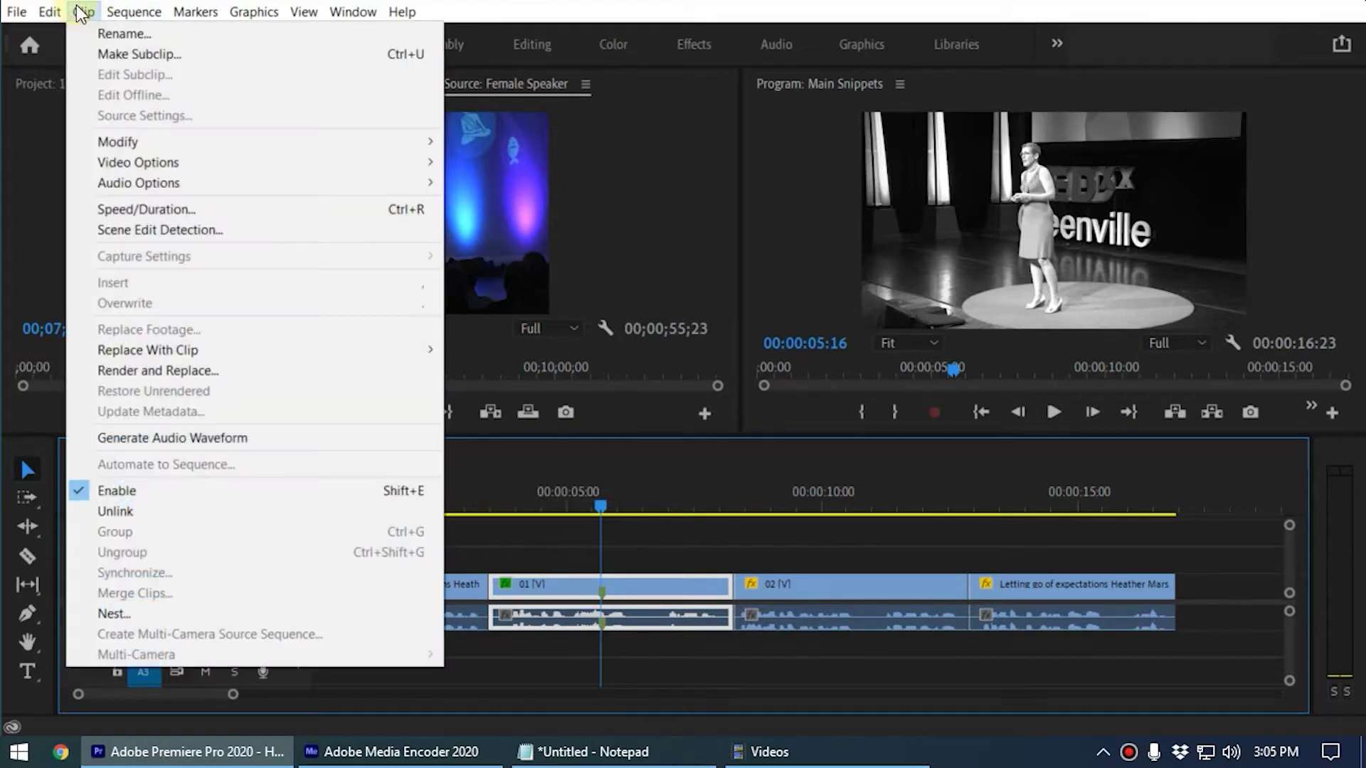
{"action": "left_click", "coordinate": [671, 559]}
{"action": "key", "text": "ctrl+a"}
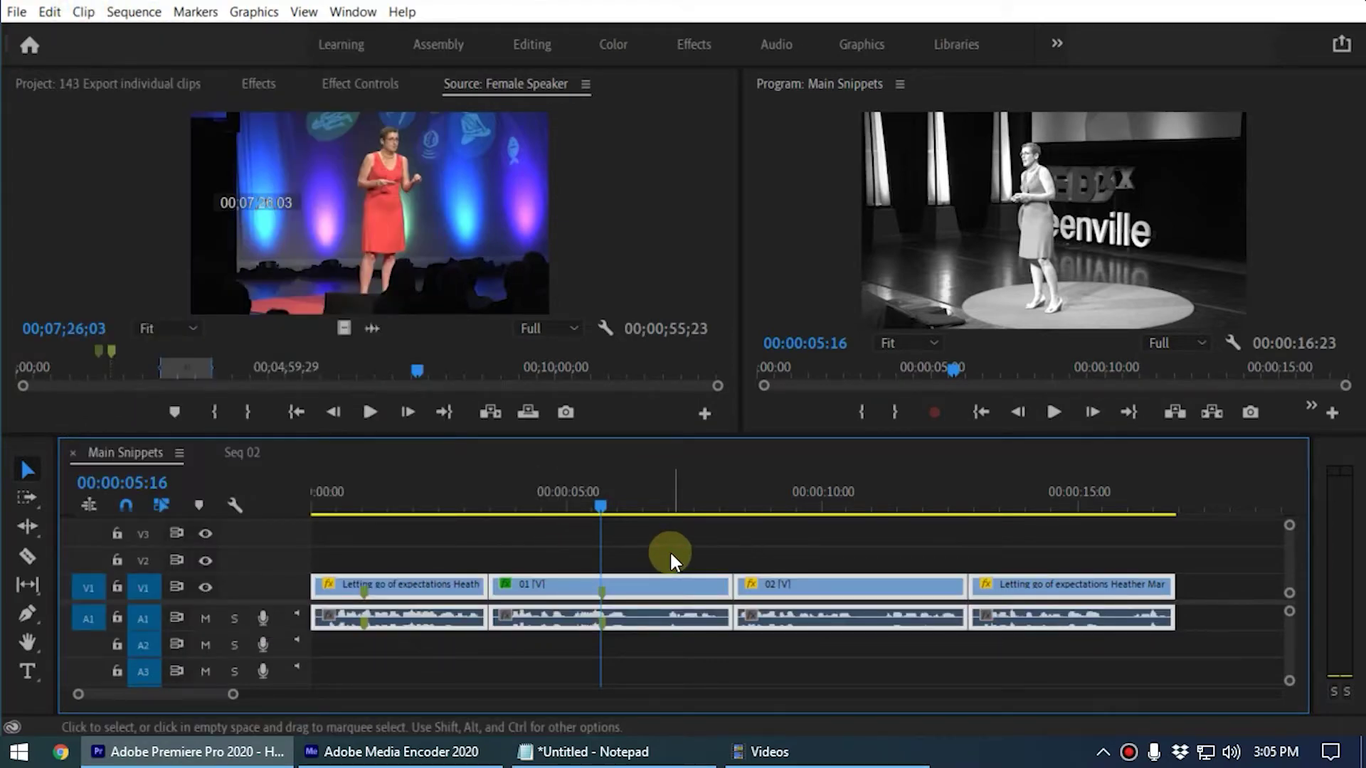
{"action": "left_click", "coordinate": [82, 16]}
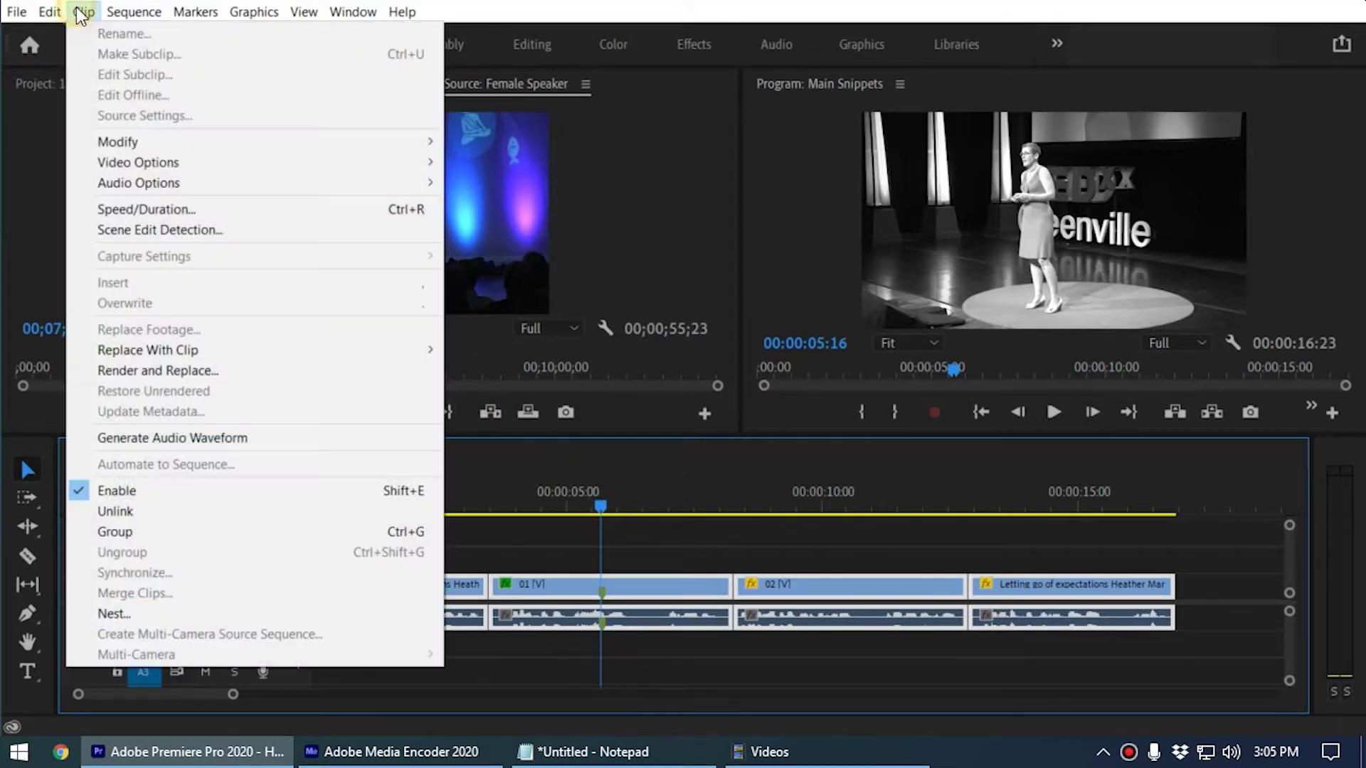
{"action": "left_click", "coordinate": [141, 368]}
{"action": "left_click_drag", "start_coordinate": [656, 164], "coordinate": [588, 205]}
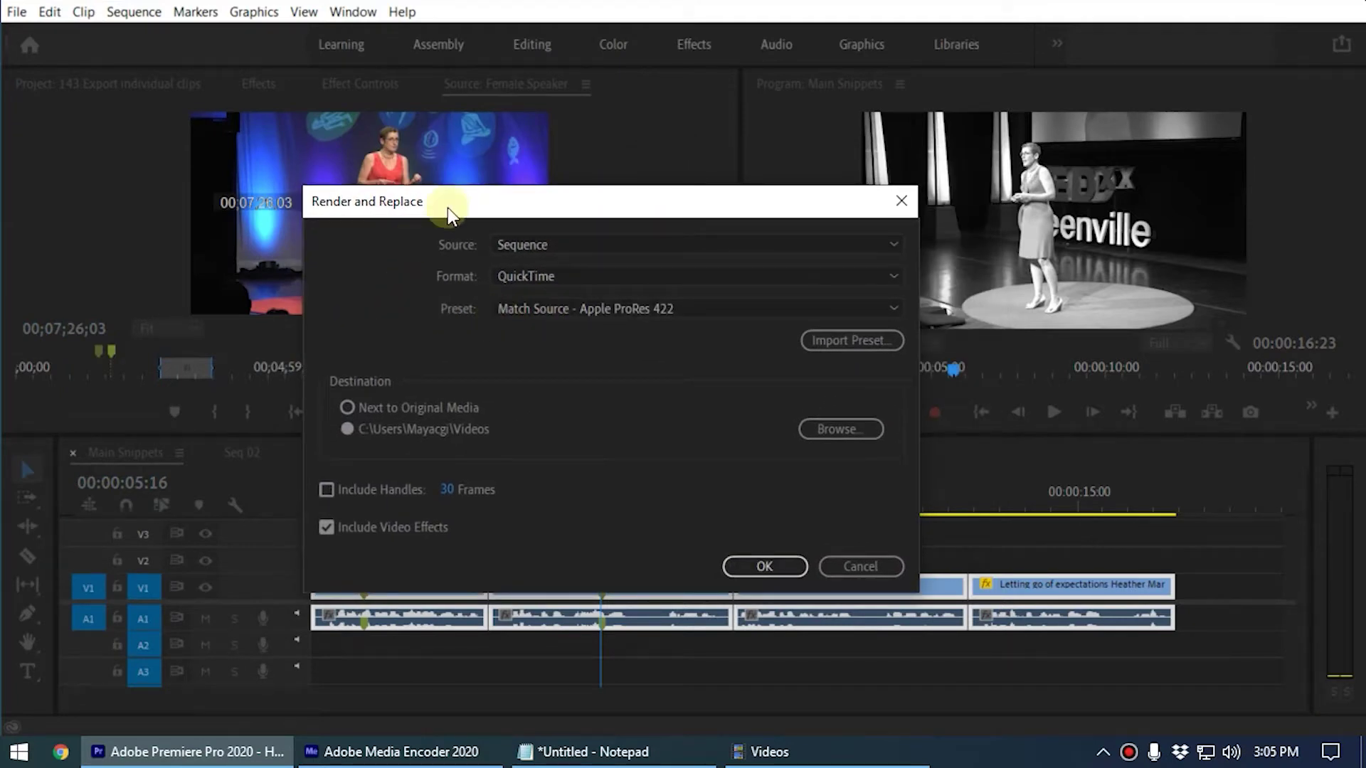
{"action": "left_click_drag", "start_coordinate": [447, 207], "coordinate": [402, 202]}
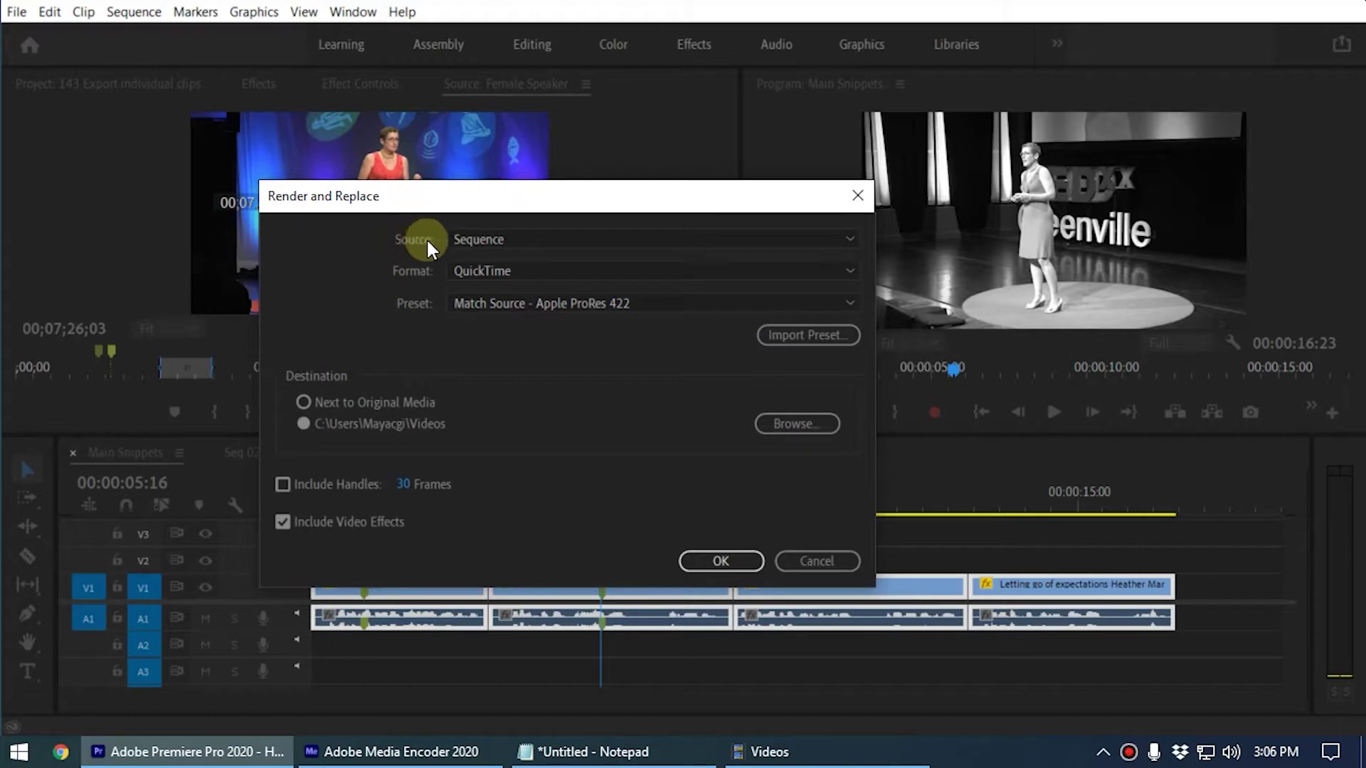
{"action": "left_click_drag", "start_coordinate": [523, 203], "coordinate": [872, 113]}
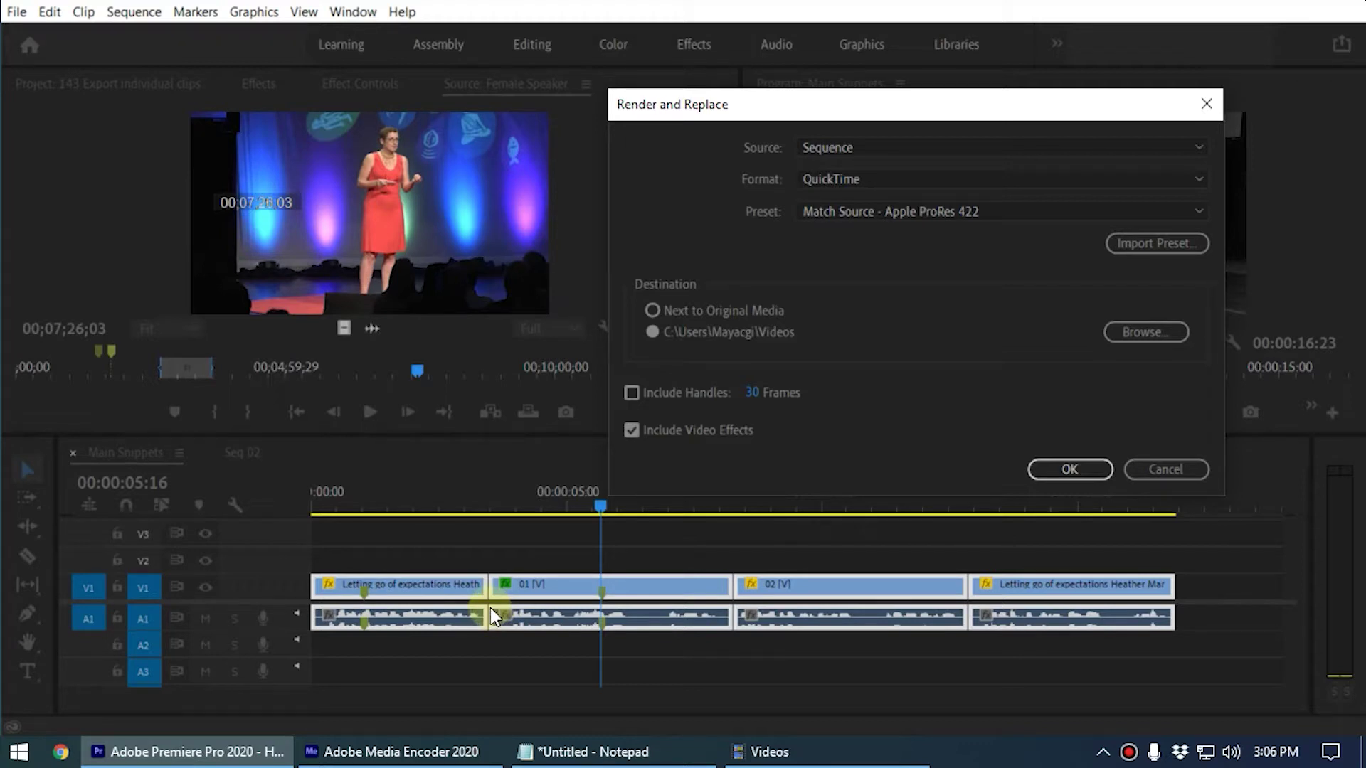
- Try Sequence and Individual Clips as the render source, then settle on Preset
{"action": "left_click", "coordinate": [933, 145]}
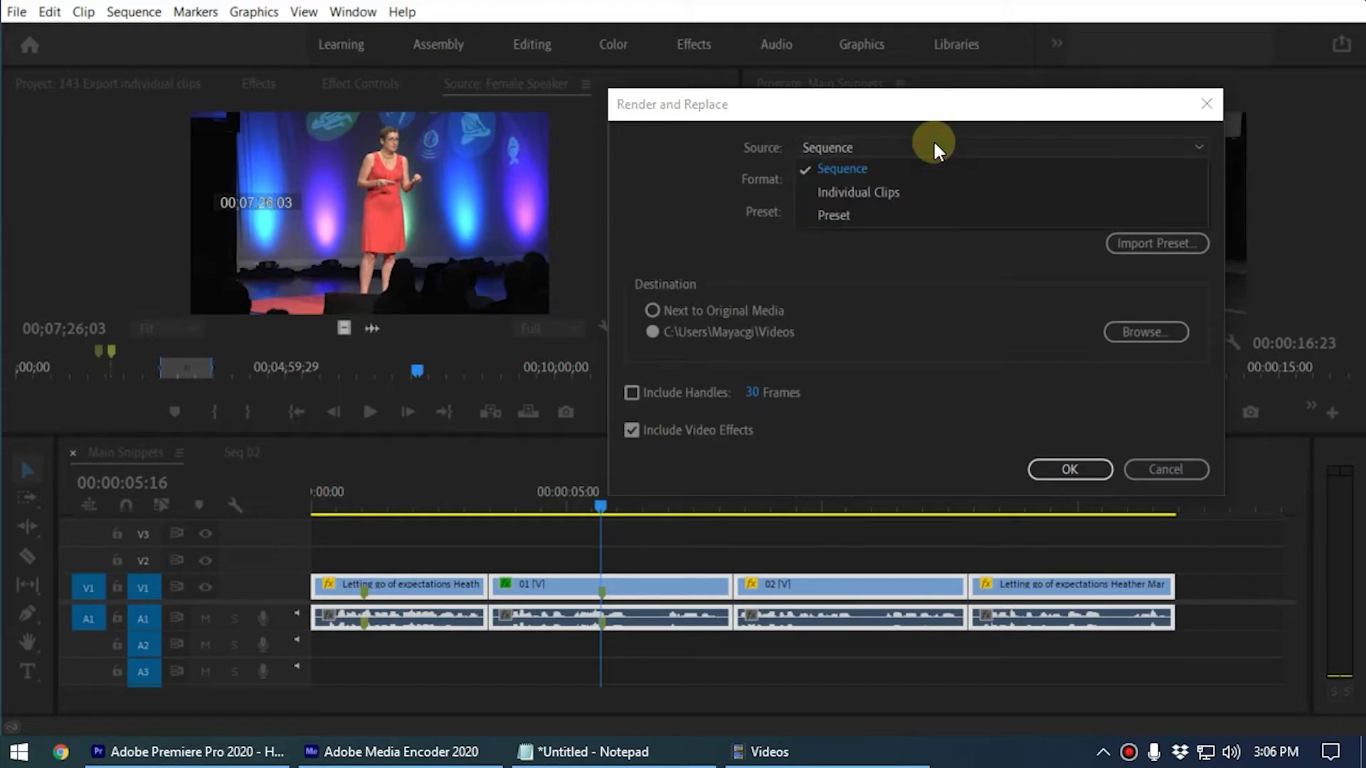
{"action": "left_click", "coordinate": [858, 168]}
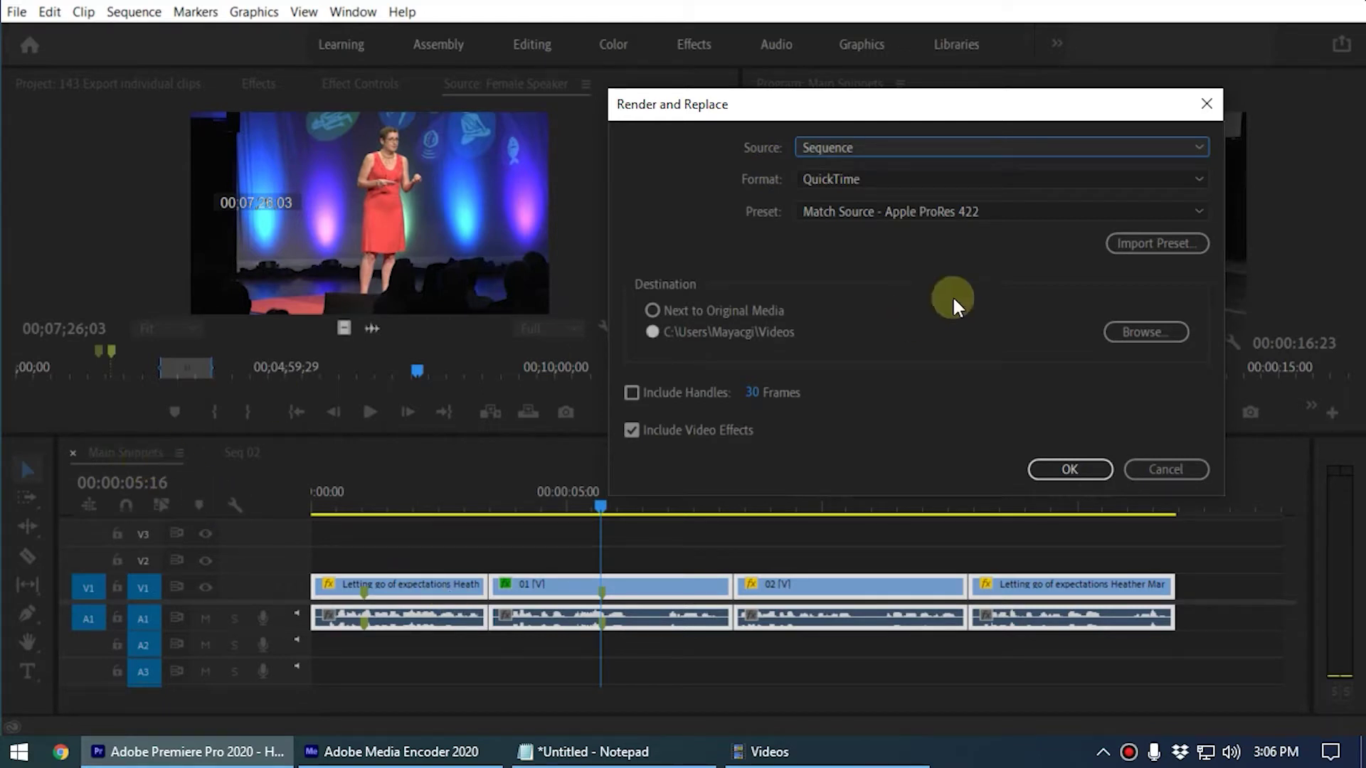
{"action": "left_click", "coordinate": [844, 143]}
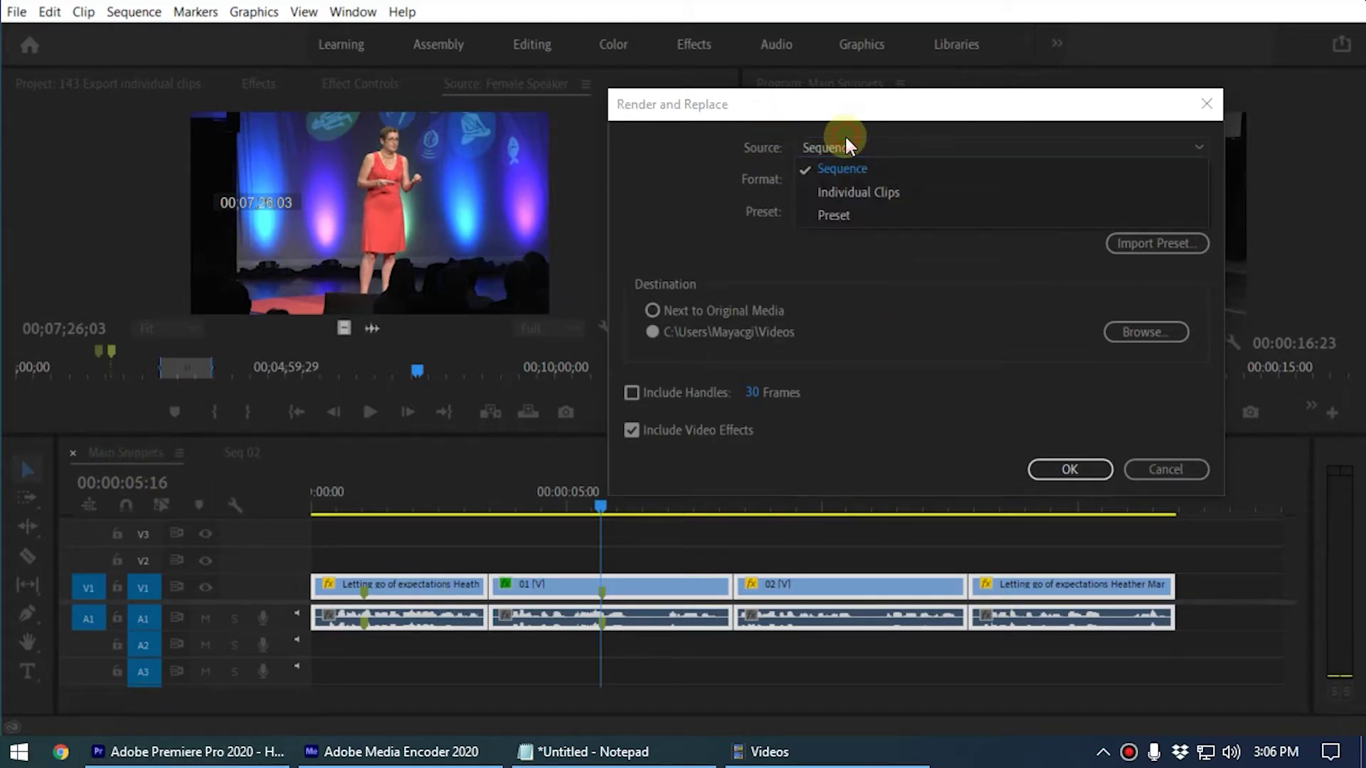
{"action": "left_click", "coordinate": [861, 192]}
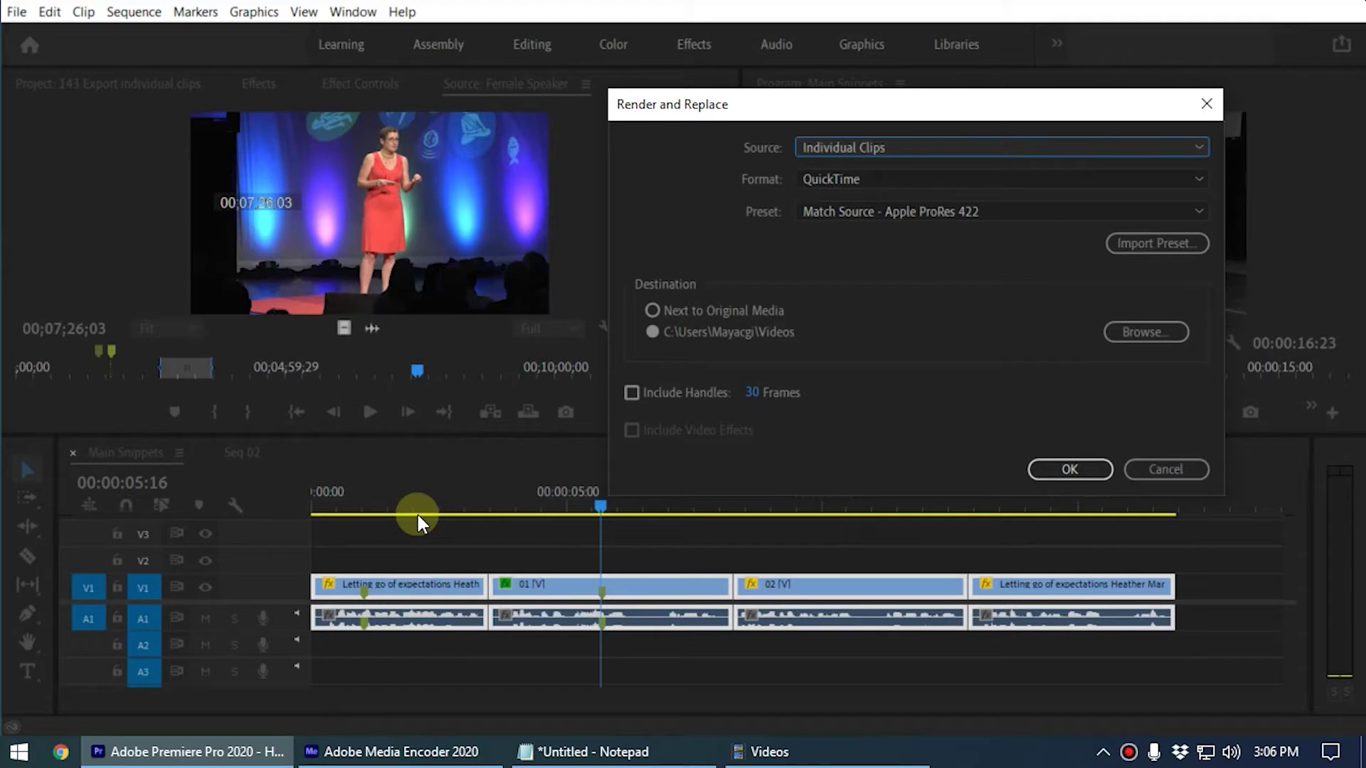
{"action": "left_click", "coordinate": [839, 145]}
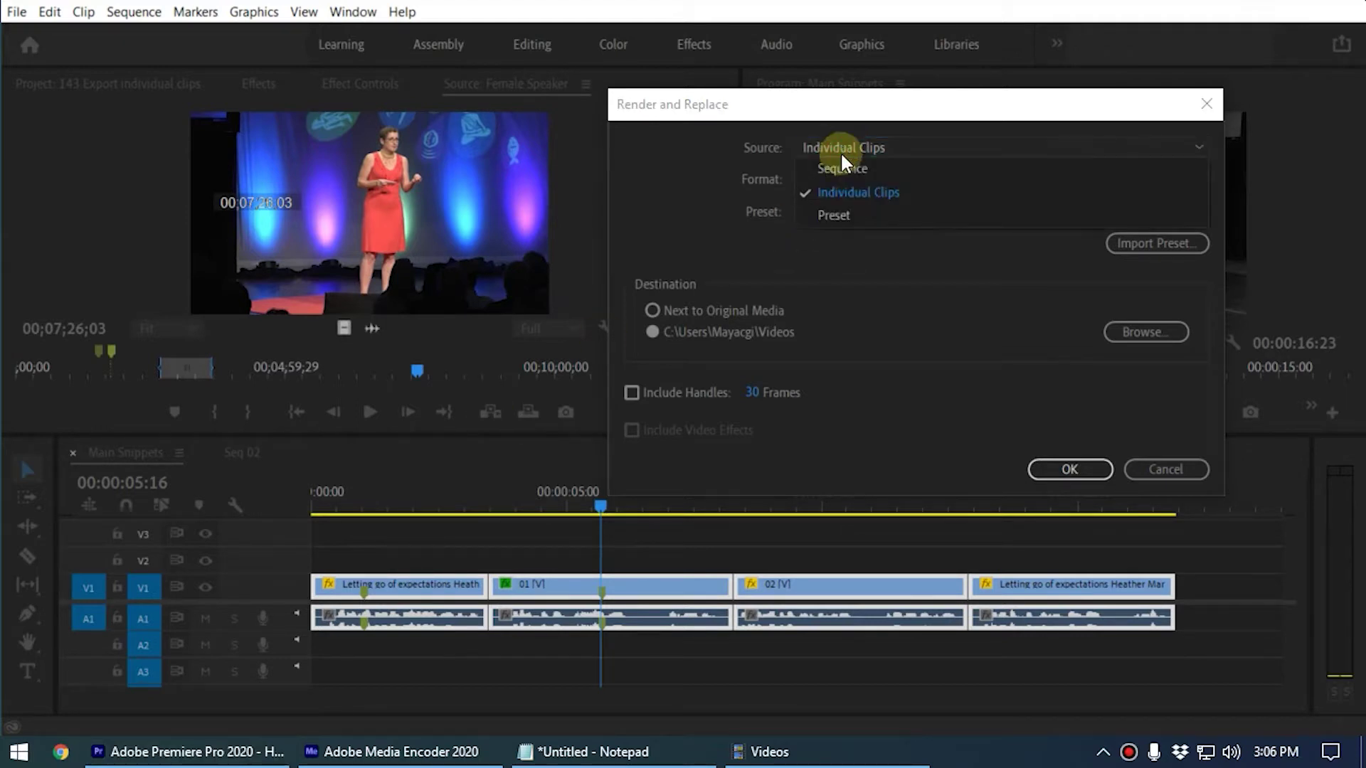
{"action": "left_click", "coordinate": [836, 216]}
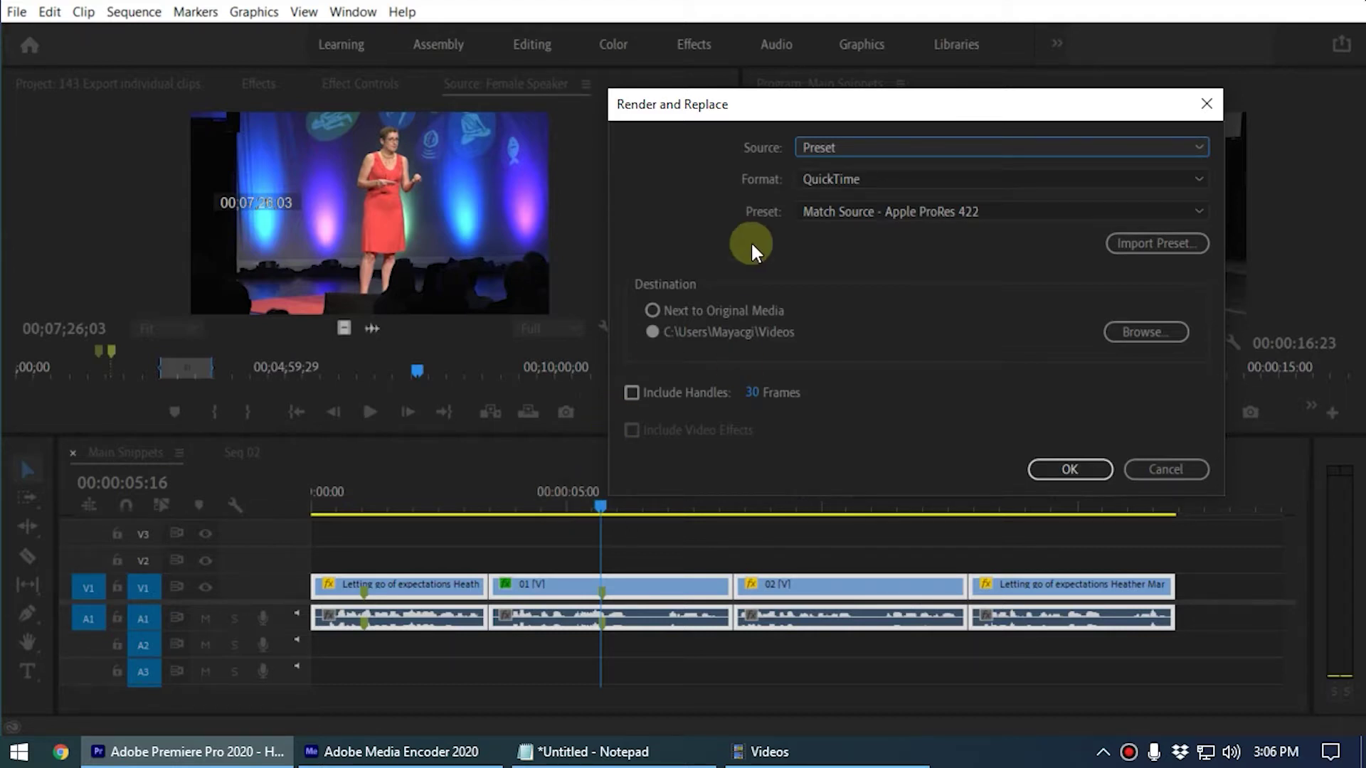
- Set the render source back to Sequence and tick Include Video Effects
{"action": "left_click_drag", "start_coordinate": [770, 105], "coordinate": [626, 80]}
{"action": "left_click", "coordinate": [725, 122]}
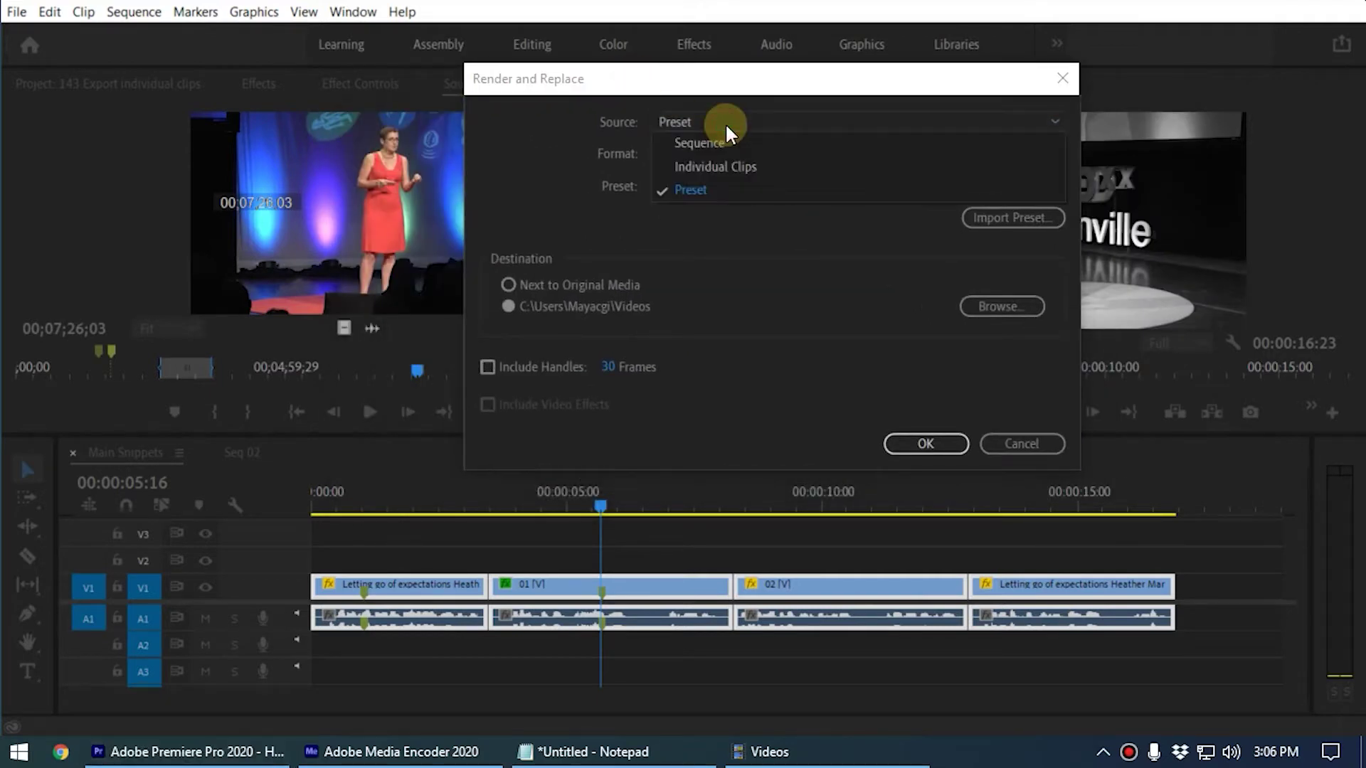
{"action": "left_click", "coordinate": [715, 138]}
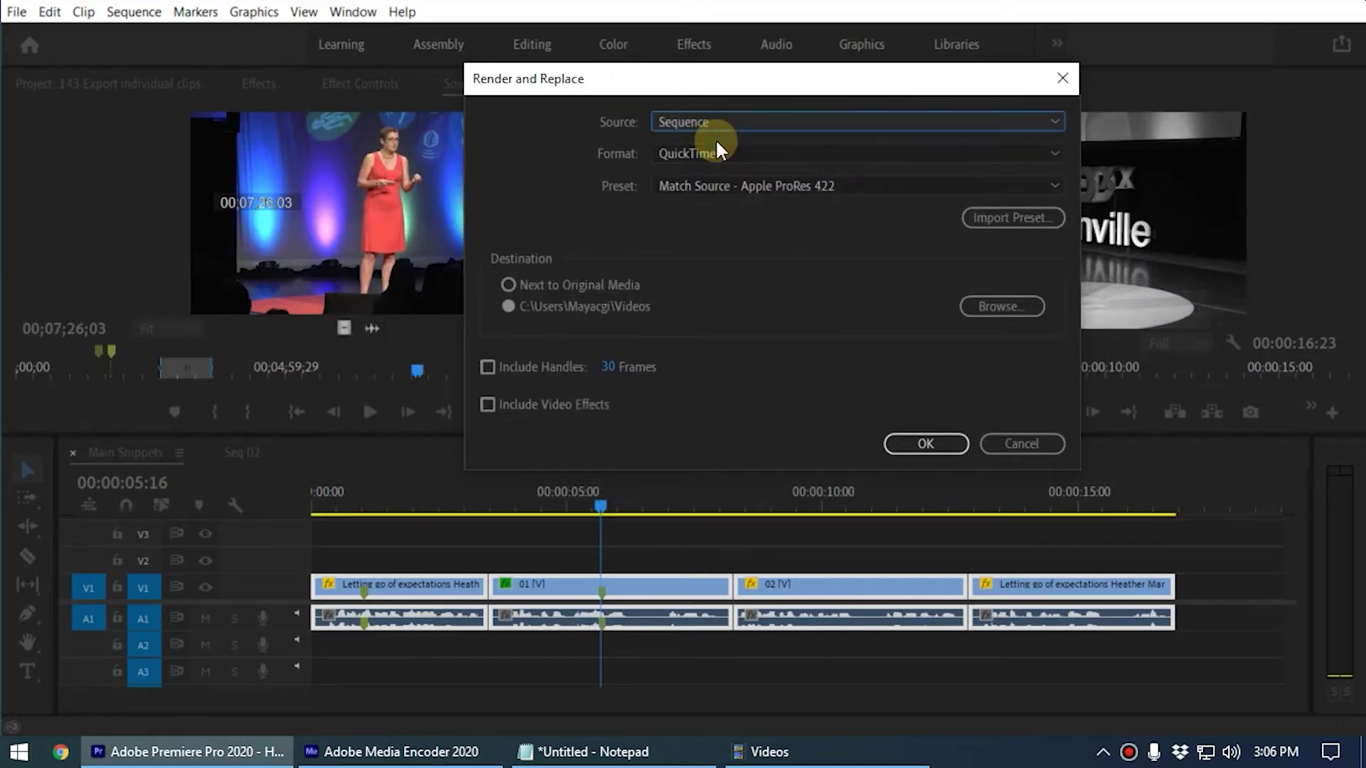
{"action": "left_click", "coordinate": [487, 406]}
{"action": "left_click_drag", "start_coordinate": [677, 86], "coordinate": [464, 78]}
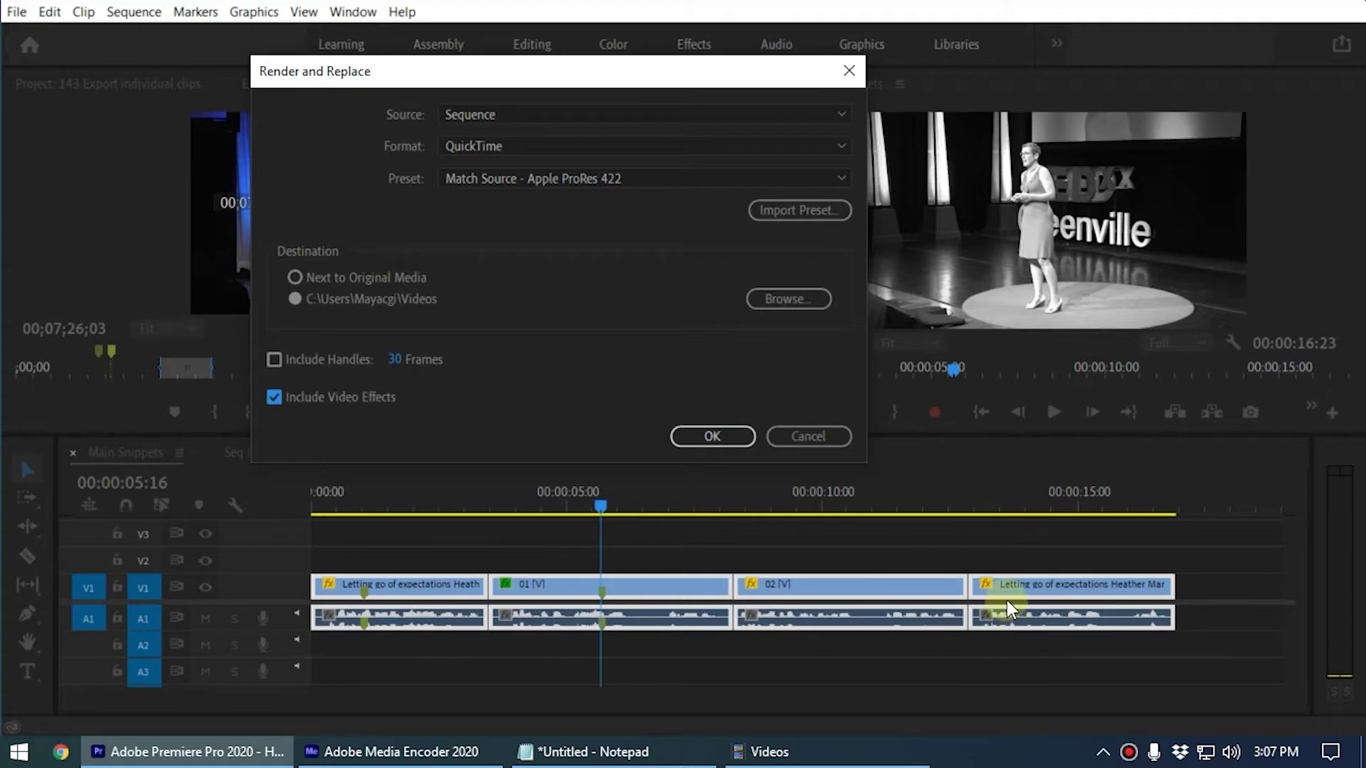
- Set the handle length to 30 frames (after trying 999) and turn on Include Handles
{"action": "left_click", "coordinate": [432, 367]}
{"action": "type", "text": "999"}
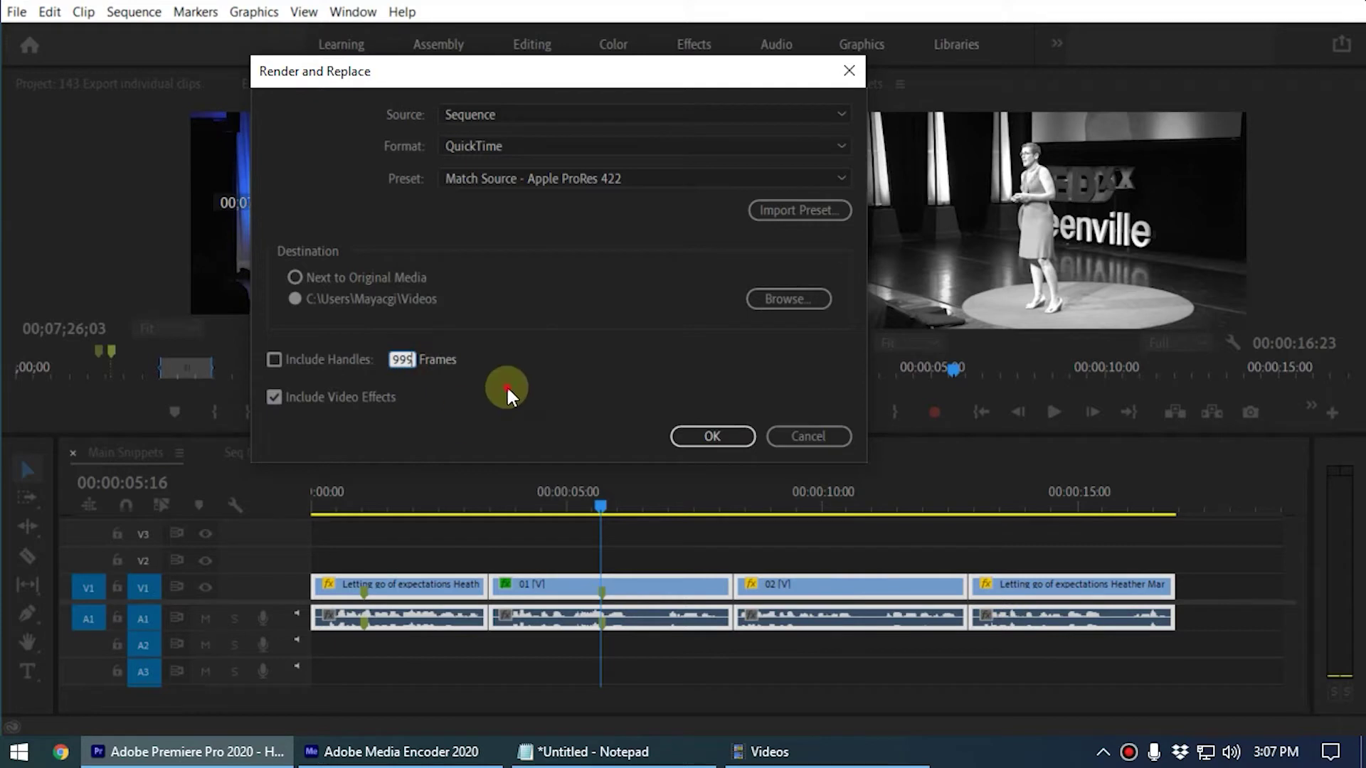
{"action": "left_click", "coordinate": [505, 388]}
{"action": "left_click", "coordinate": [397, 359]}
{"action": "type", "text": "30"}
{"action": "left_click", "coordinate": [488, 398]}
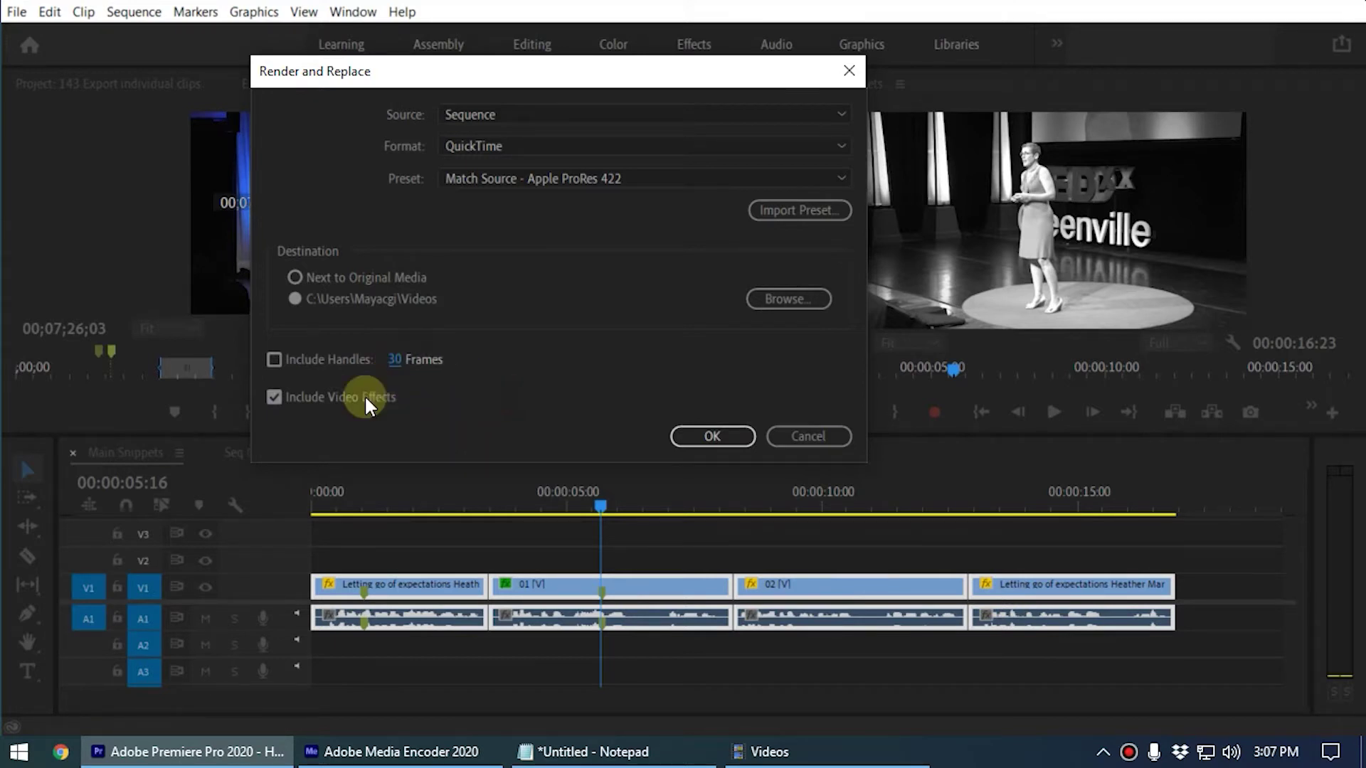
{"action": "left_click", "coordinate": [274, 358]}
- Switch the render source to Preset, leaving the format on QuickTime
{"action": "left_click_drag", "start_coordinate": [503, 74], "coordinate": [836, 158]}
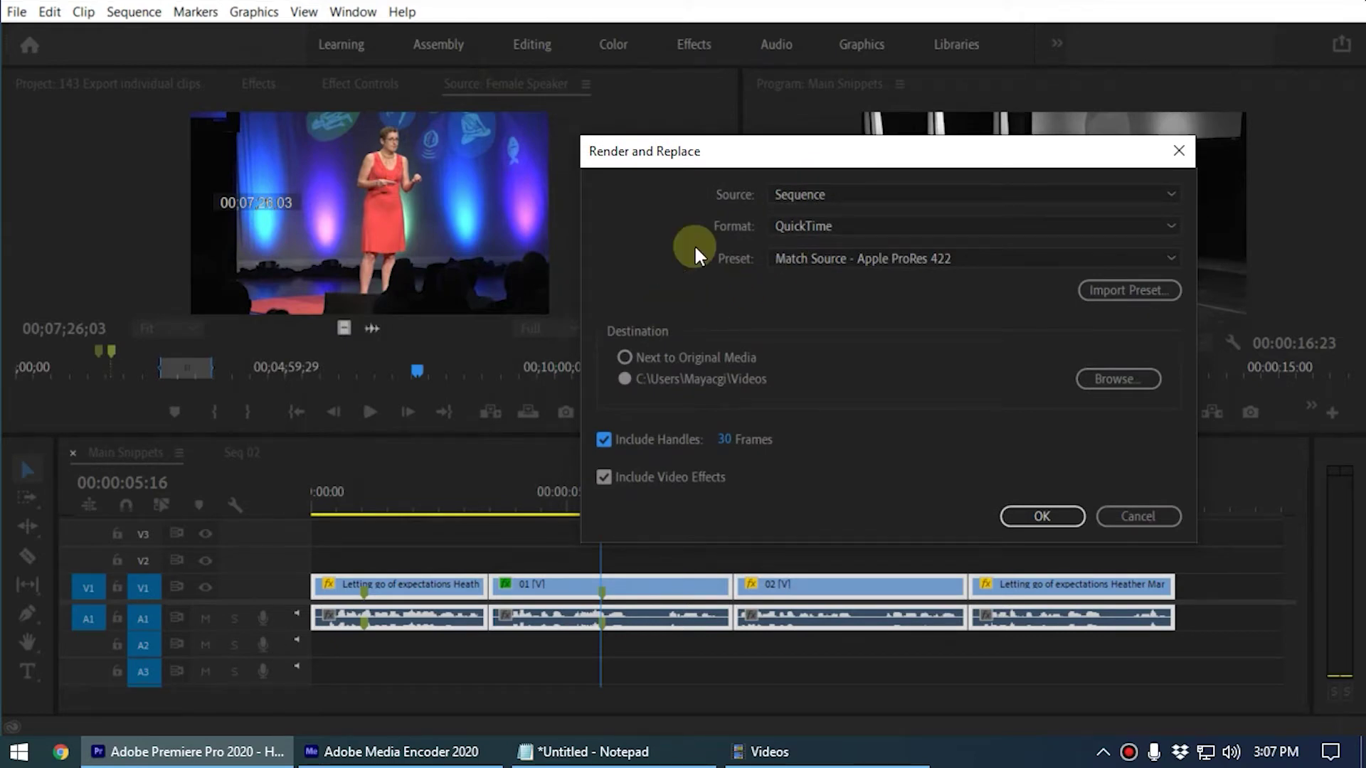
{"action": "left_click", "coordinate": [815, 193]}
{"action": "left_click", "coordinate": [807, 264]}
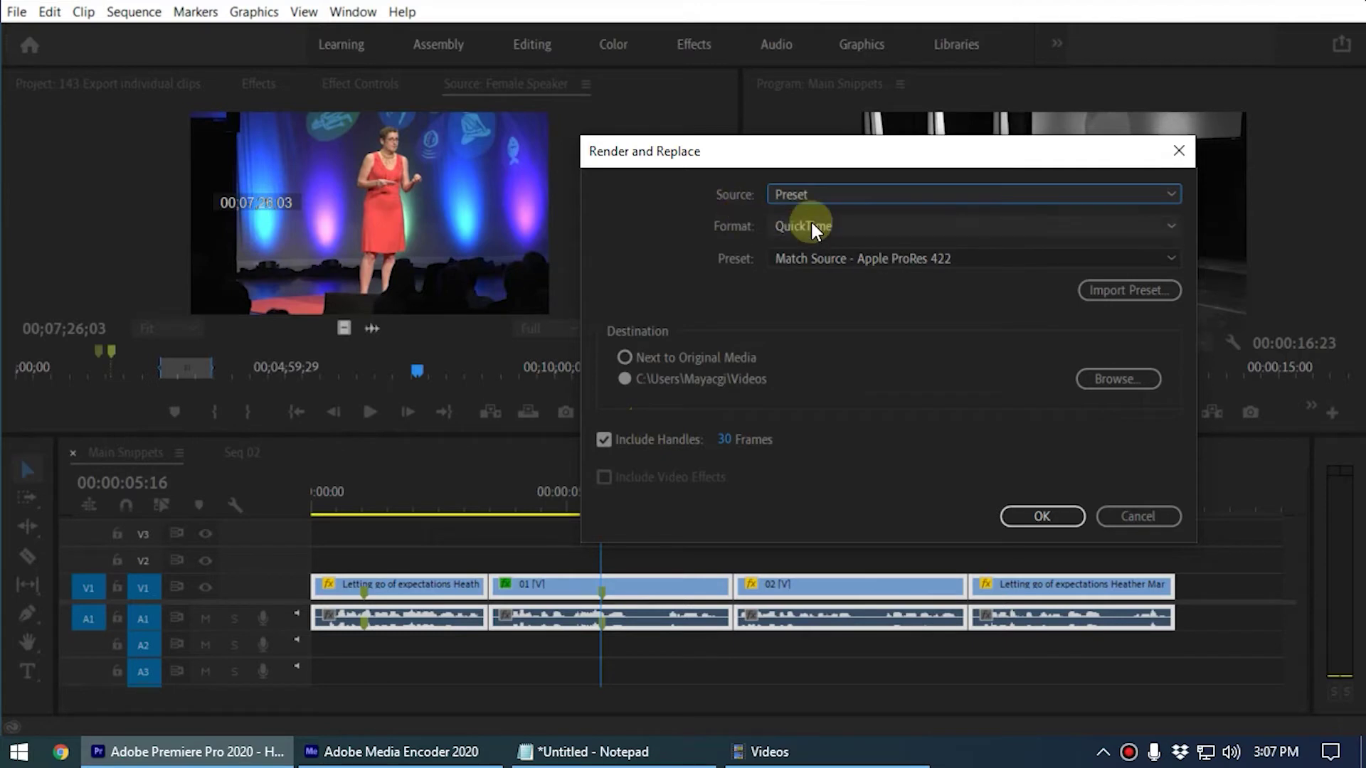
{"action": "left_click", "coordinate": [792, 224]}
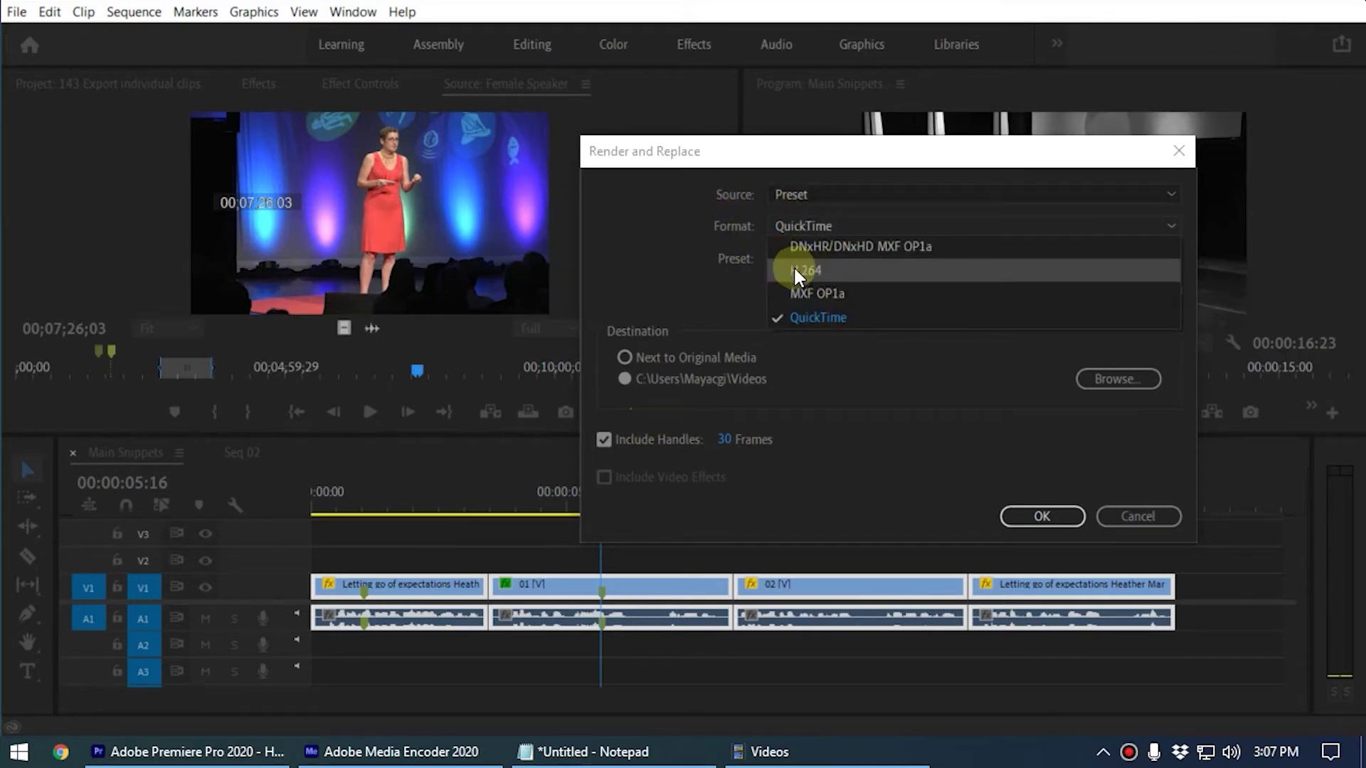
{"action": "left_click", "coordinate": [724, 276]}
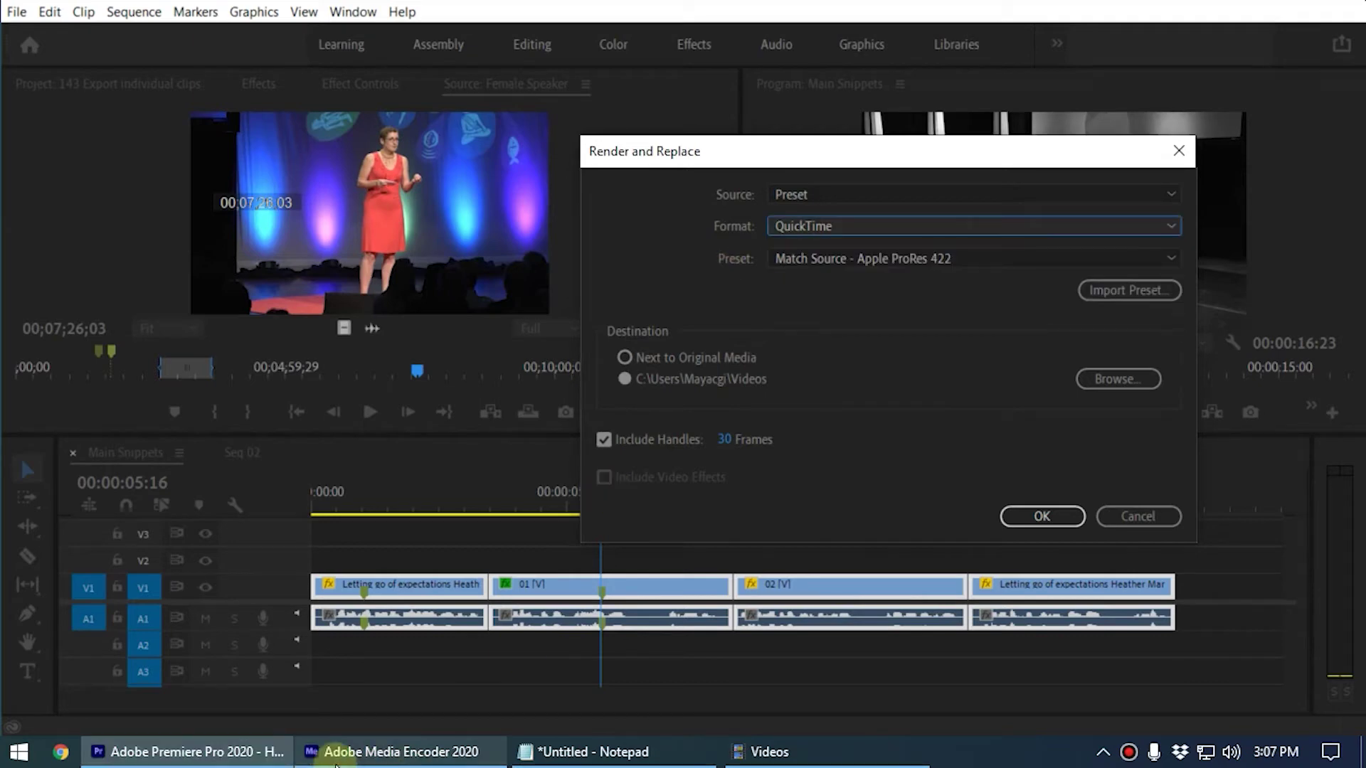
- In Media Encoder, enlarge the Preset Browser and sort the presets by Format
{"action": "left_click", "coordinate": [399, 752]}
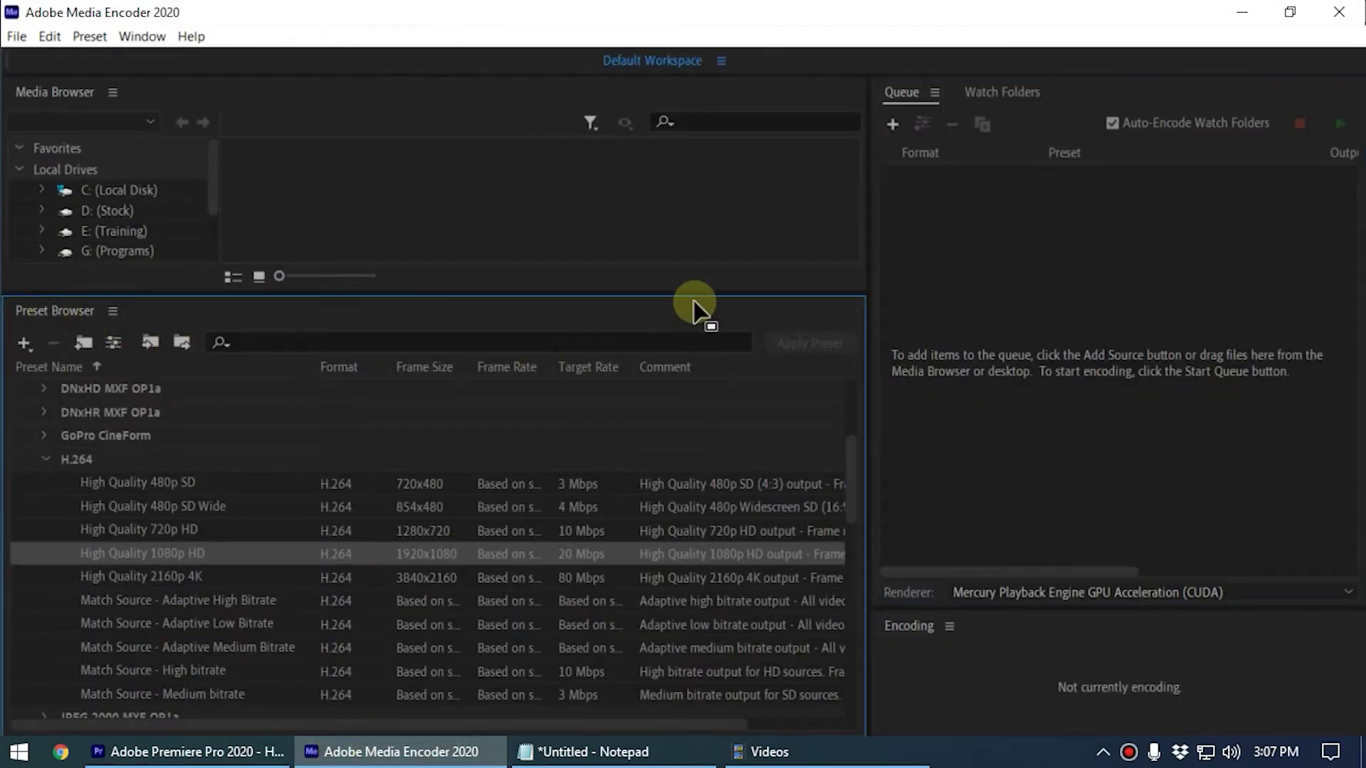
{"action": "left_click_drag", "start_coordinate": [698, 292], "coordinate": [723, 189]}
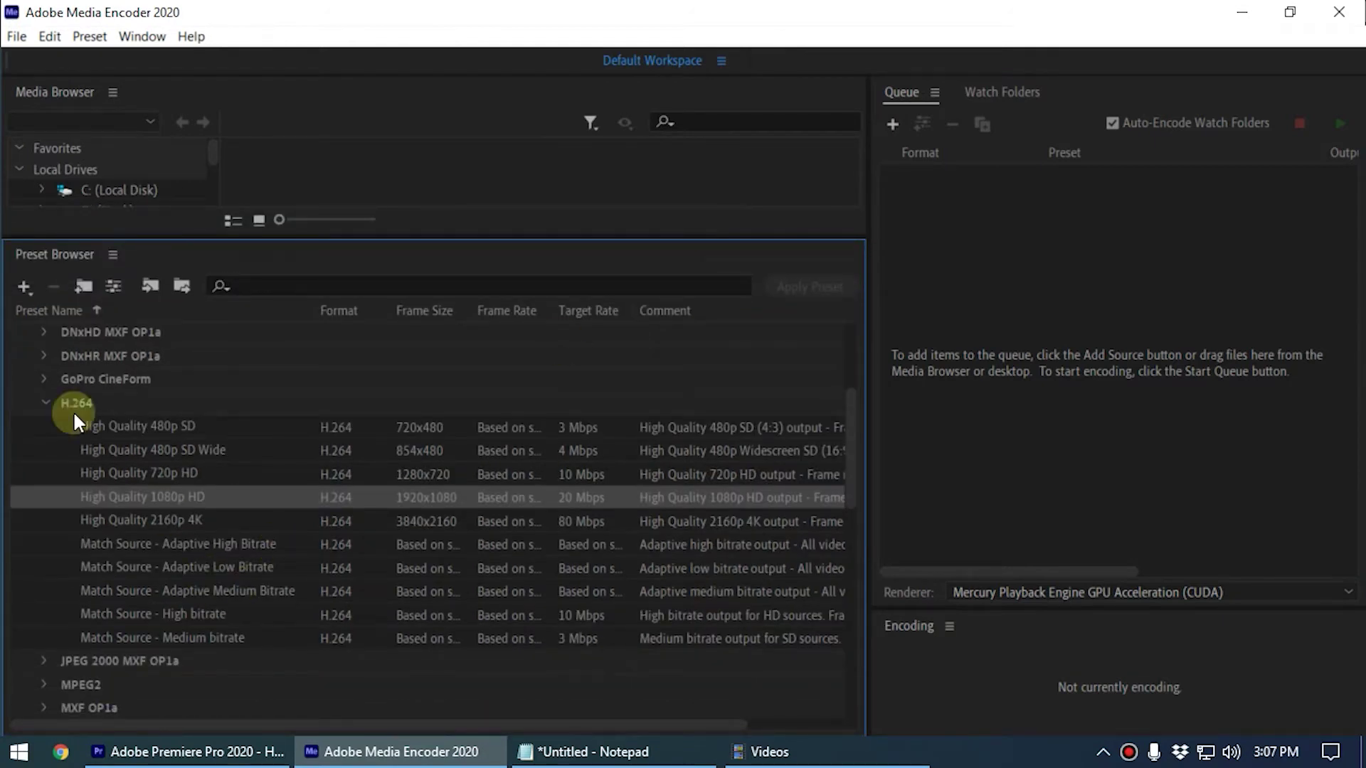
{"action": "left_click", "coordinate": [145, 447]}
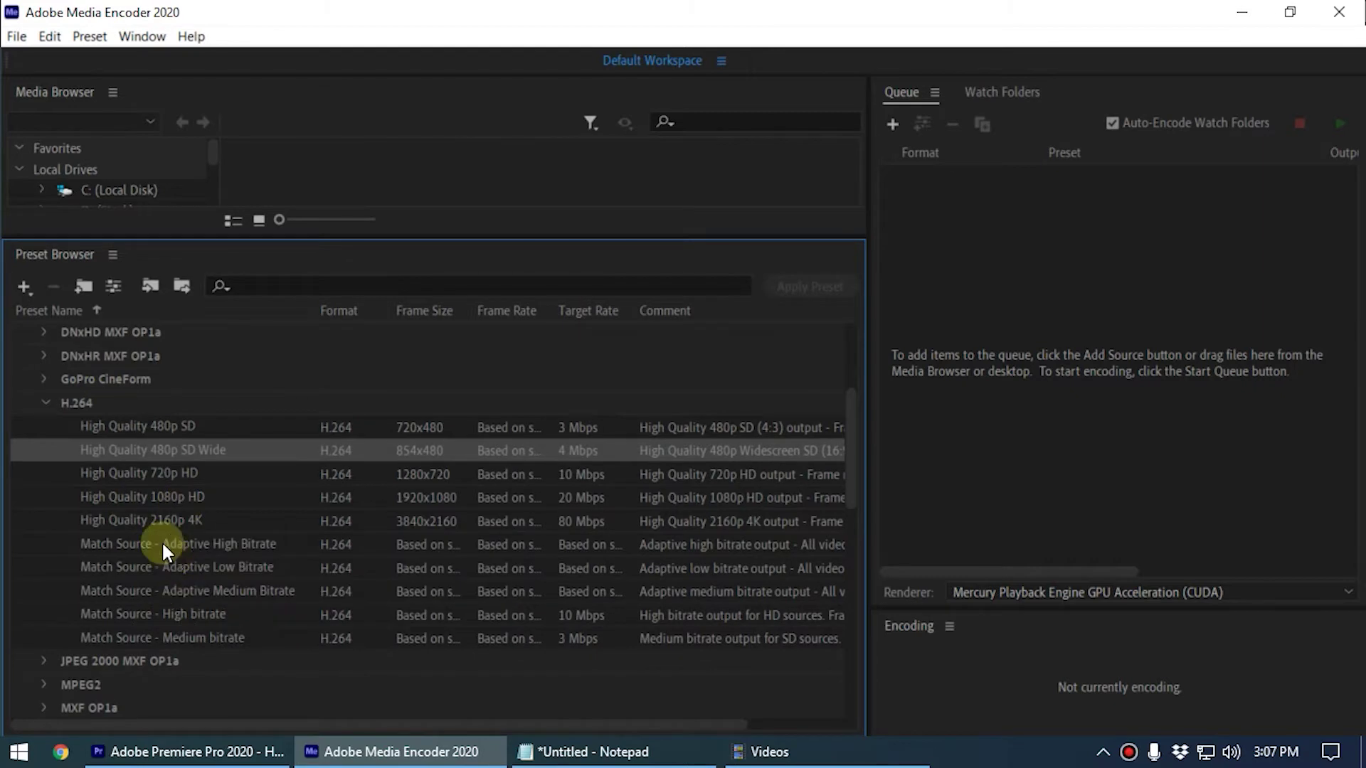
{"action": "left_click", "coordinate": [316, 312]}
{"action": "left_click", "coordinate": [1057, 249]}
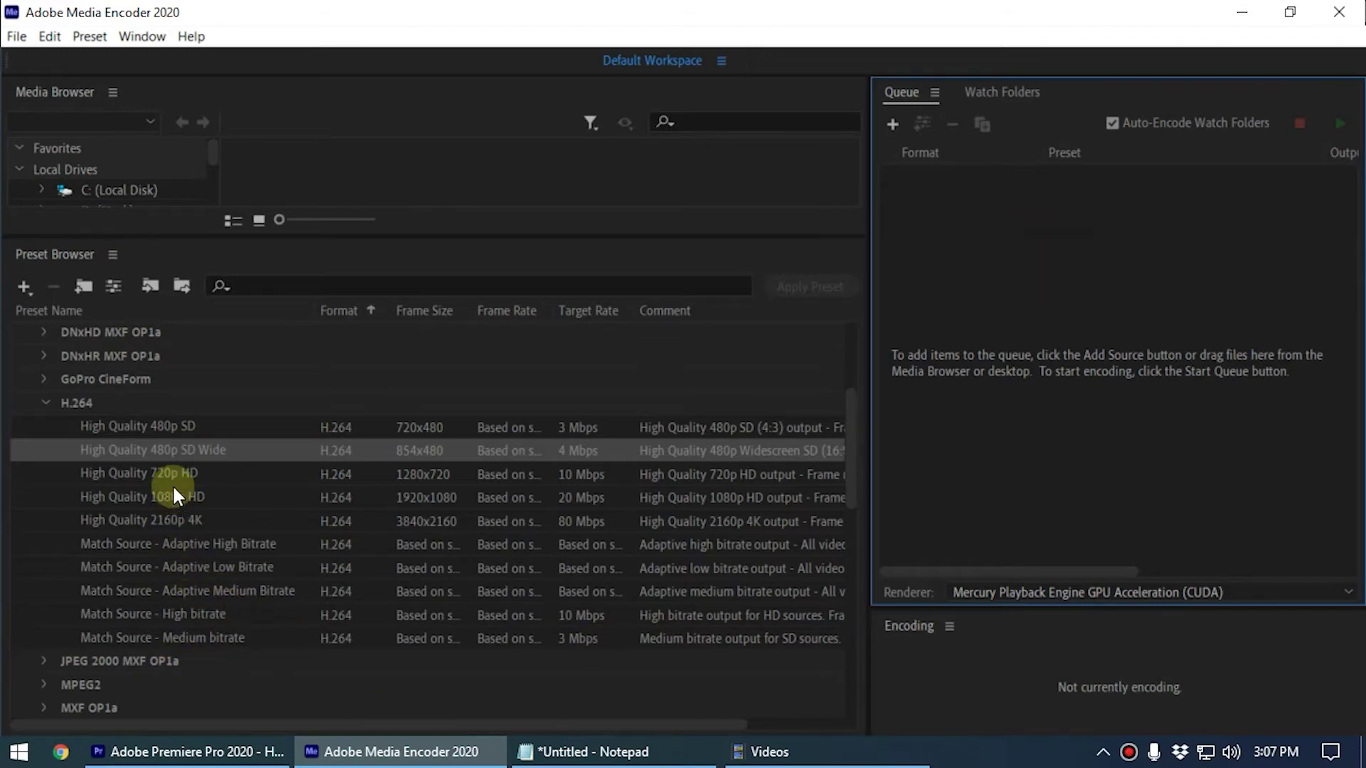
- Export the High Quality 720p HD preset as a file into the Videos folder
{"action": "left_click", "coordinate": [143, 468]}
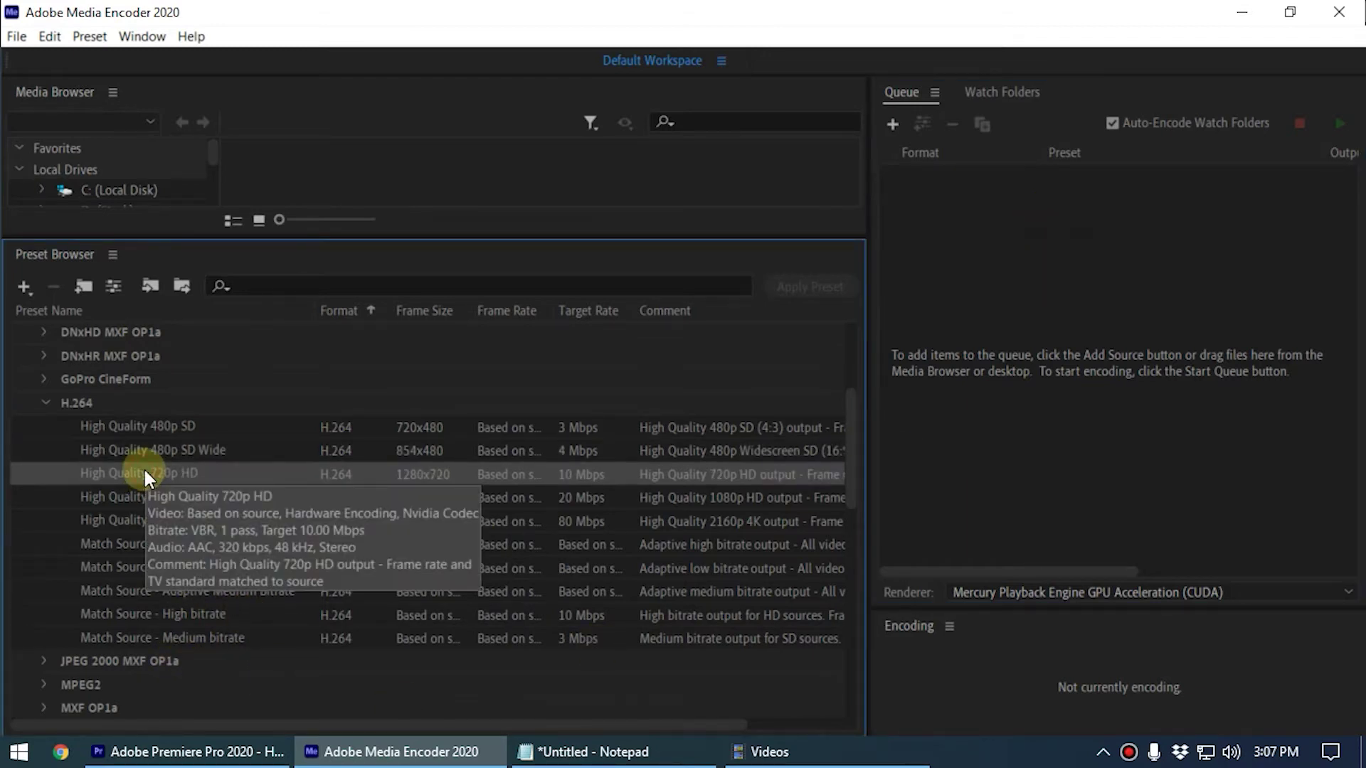
{"action": "right_click", "coordinate": [142, 469]}
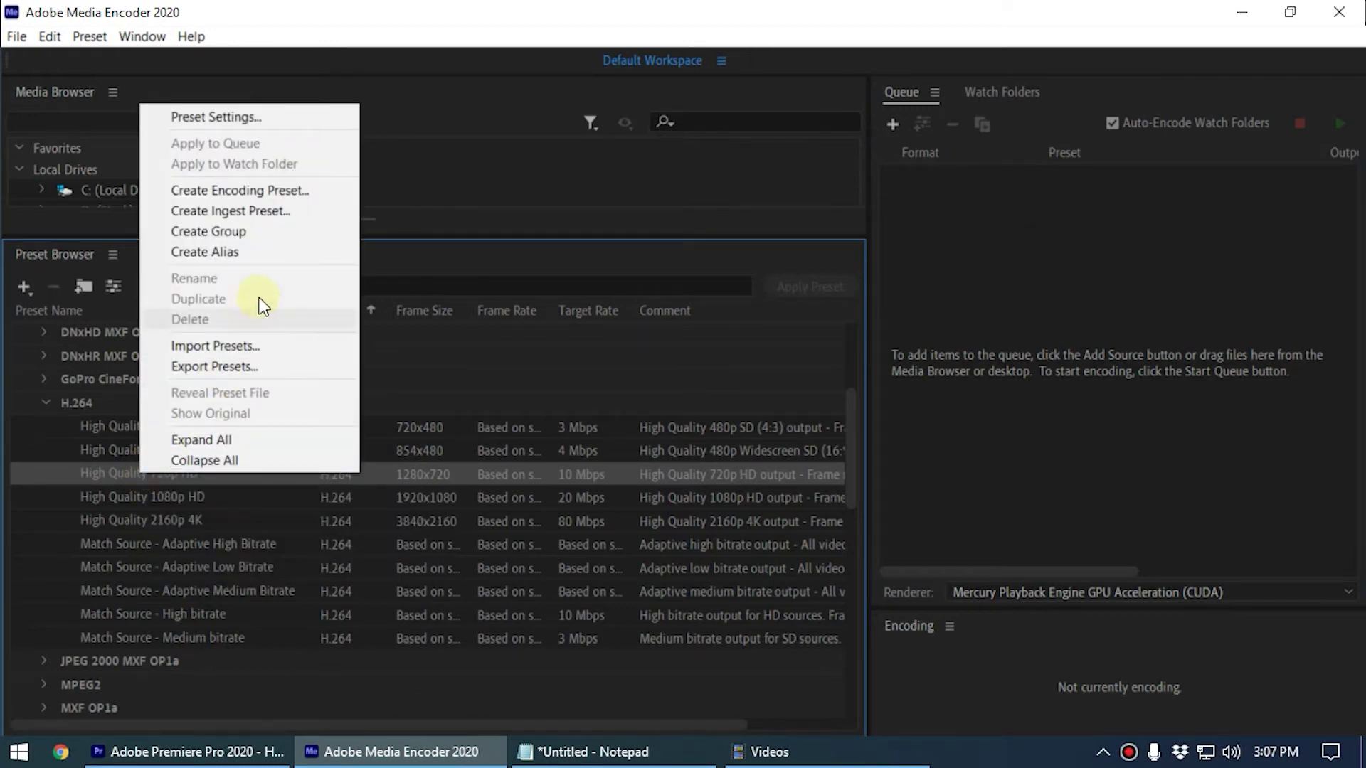
{"action": "left_click", "coordinate": [215, 367]}
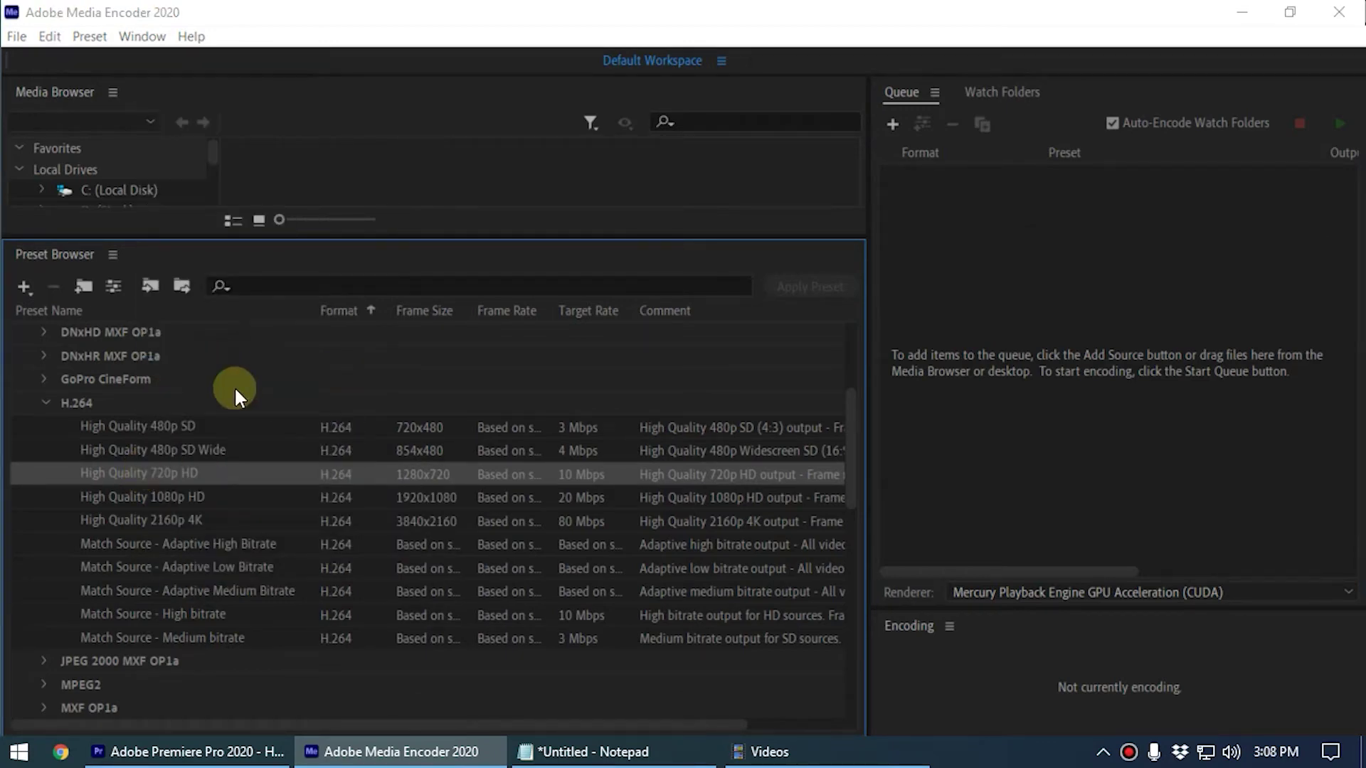
{"action": "left_click", "coordinate": [100, 302]}
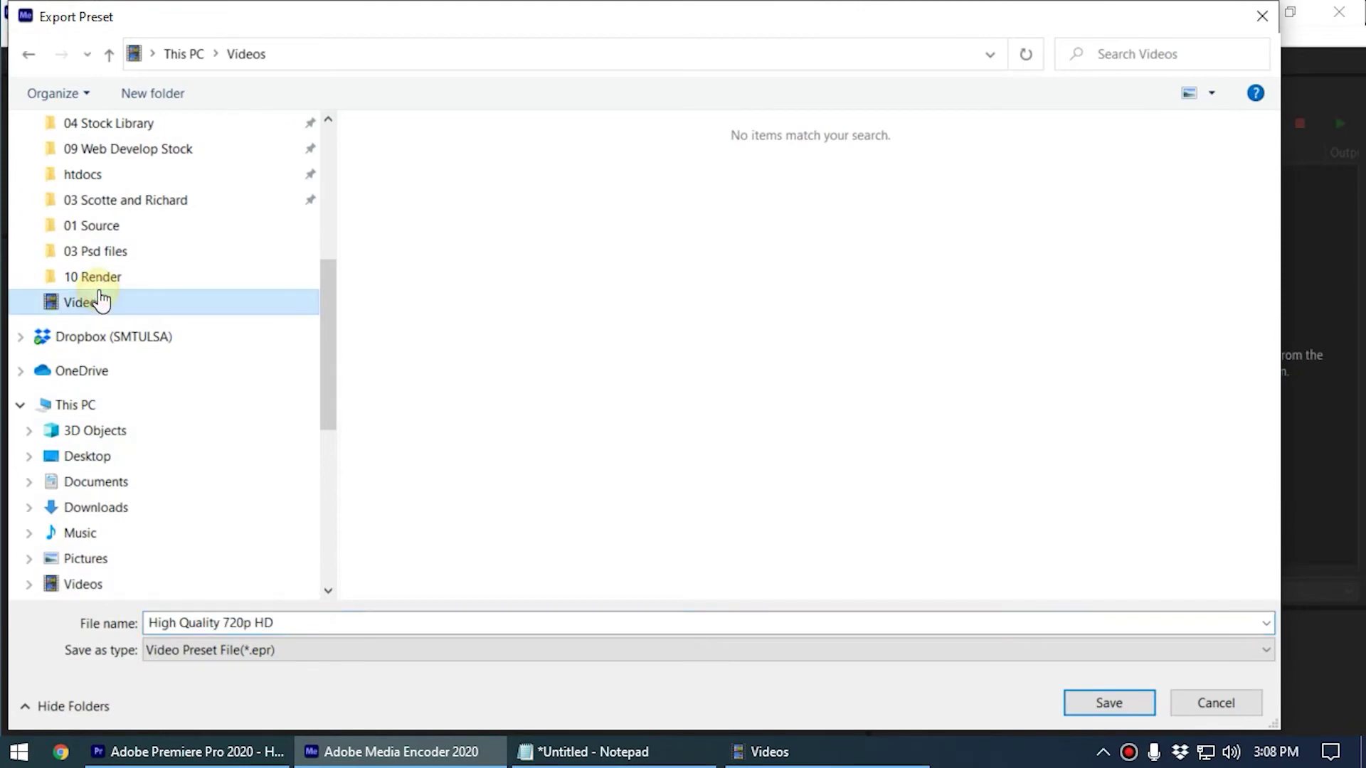
{"action": "left_click", "coordinate": [298, 624]}
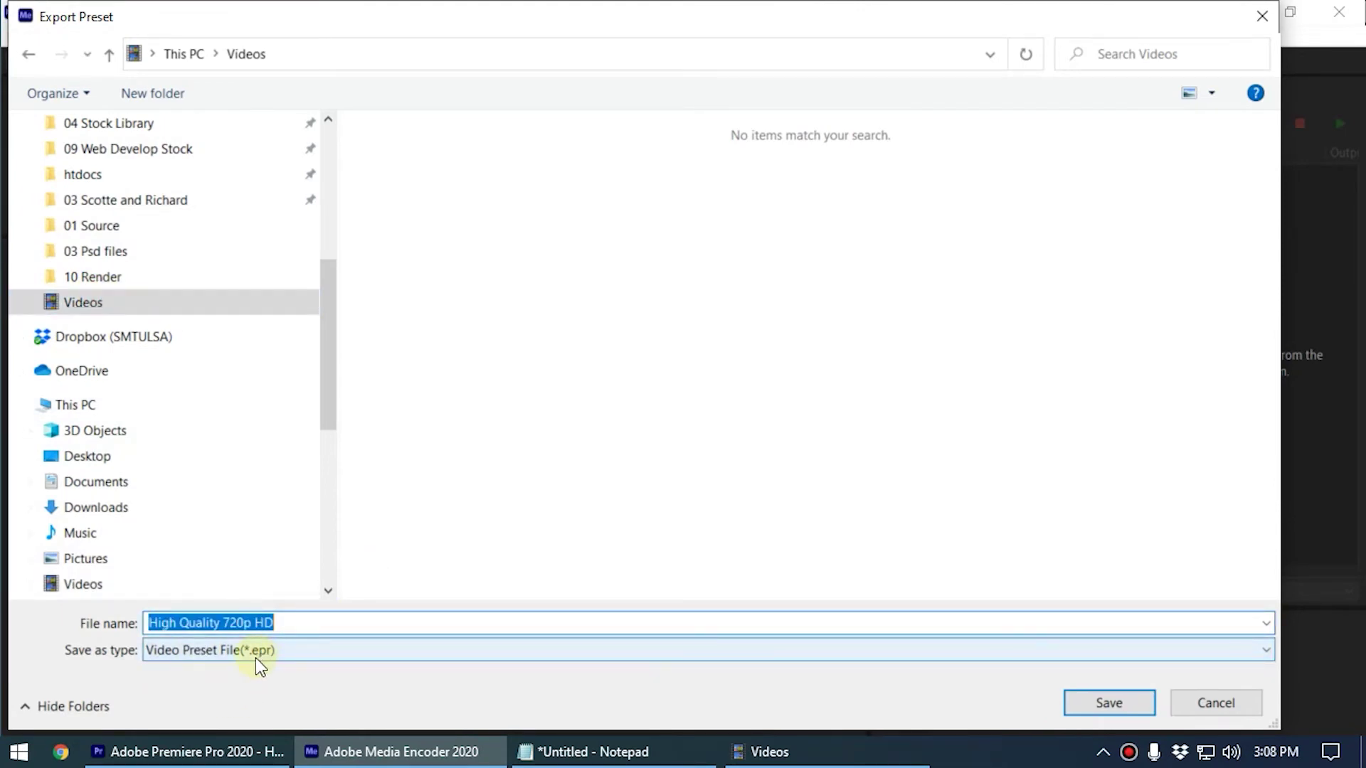
{"action": "left_click", "coordinate": [1092, 707]}
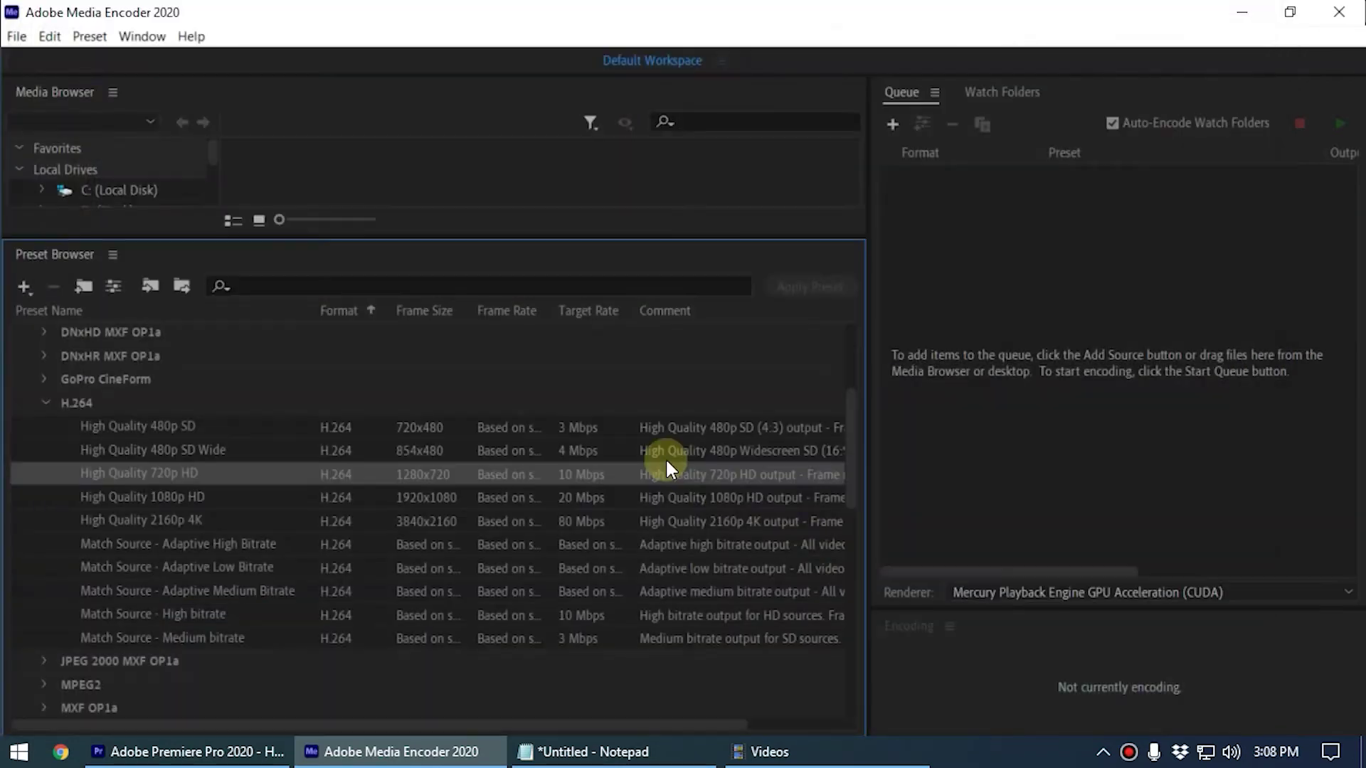
- Import the exported High Quality 720p HD preset into Render and Replace and render the clips
{"action": "left_click", "coordinate": [185, 760]}
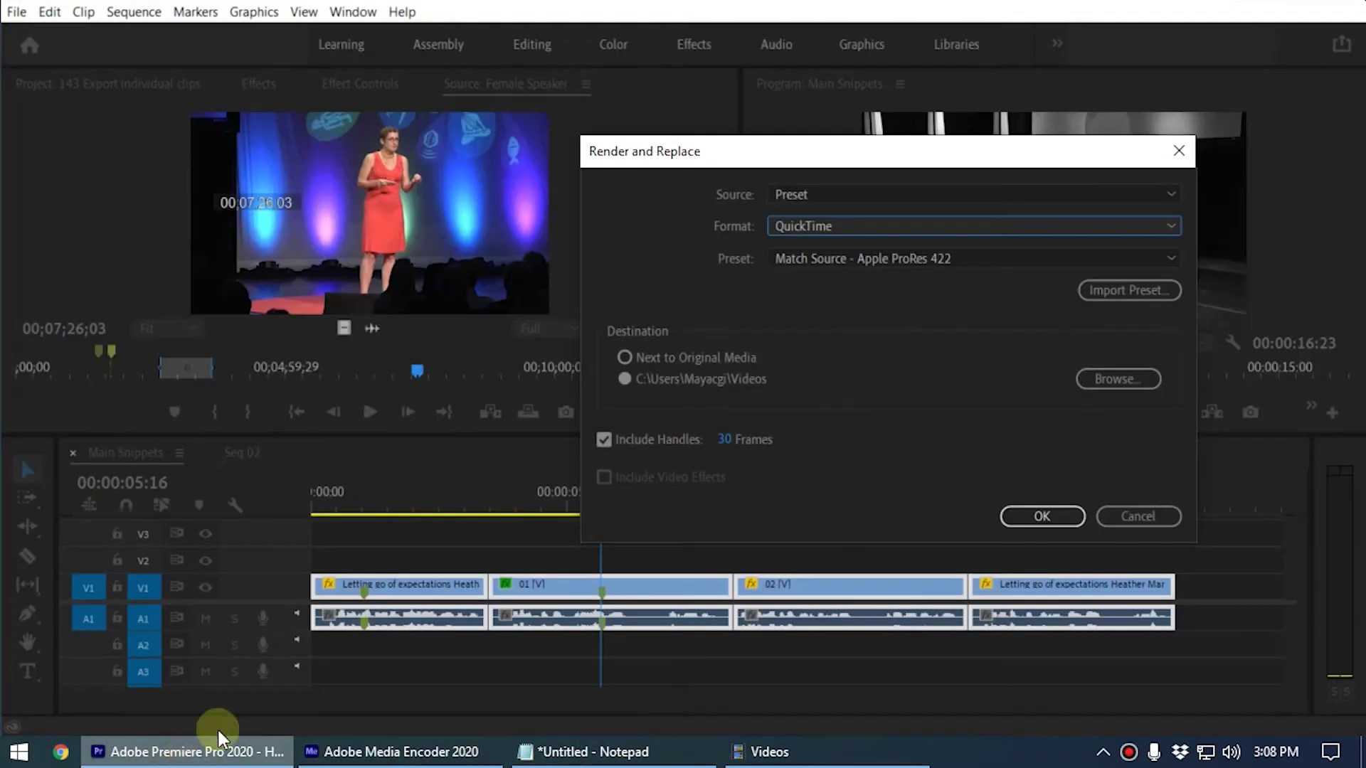
{"action": "left_click_drag", "start_coordinate": [915, 159], "coordinate": [742, 175]}
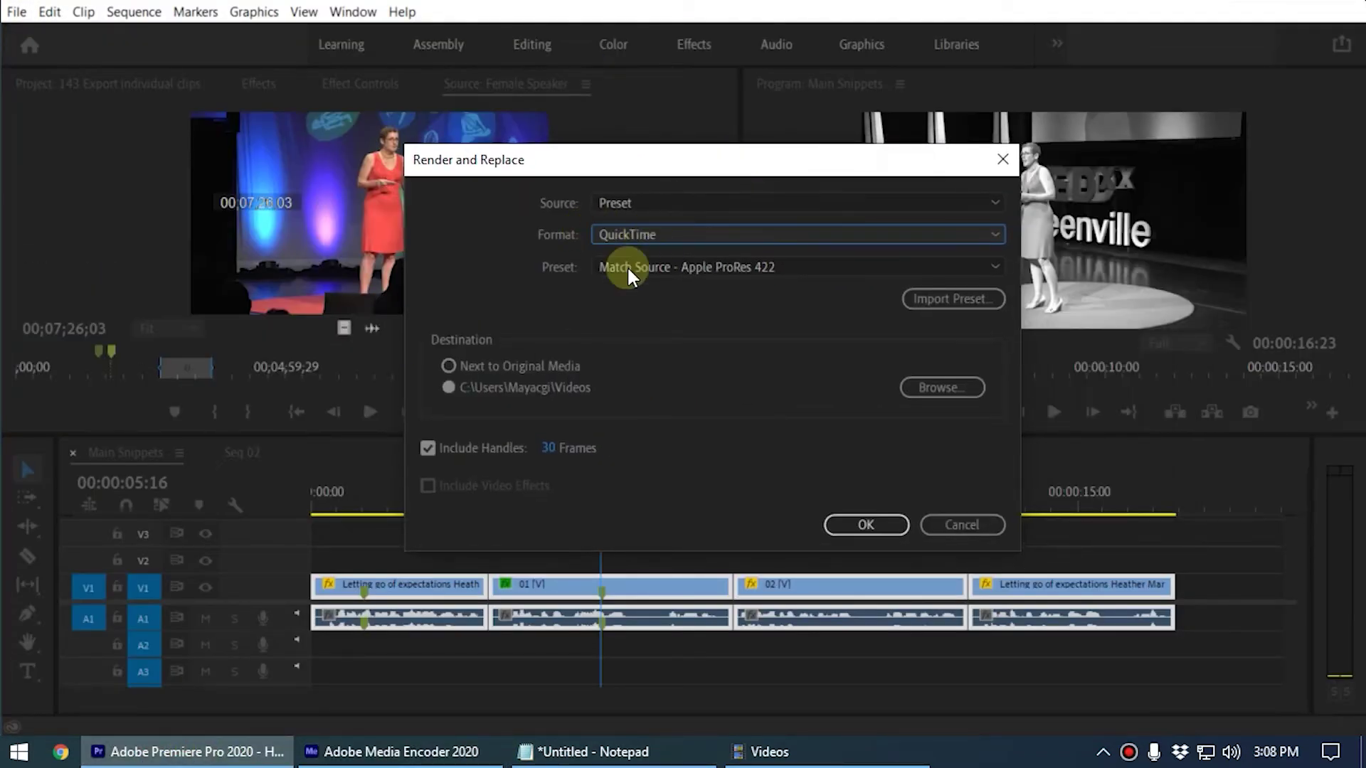
{"action": "left_click", "coordinate": [932, 300]}
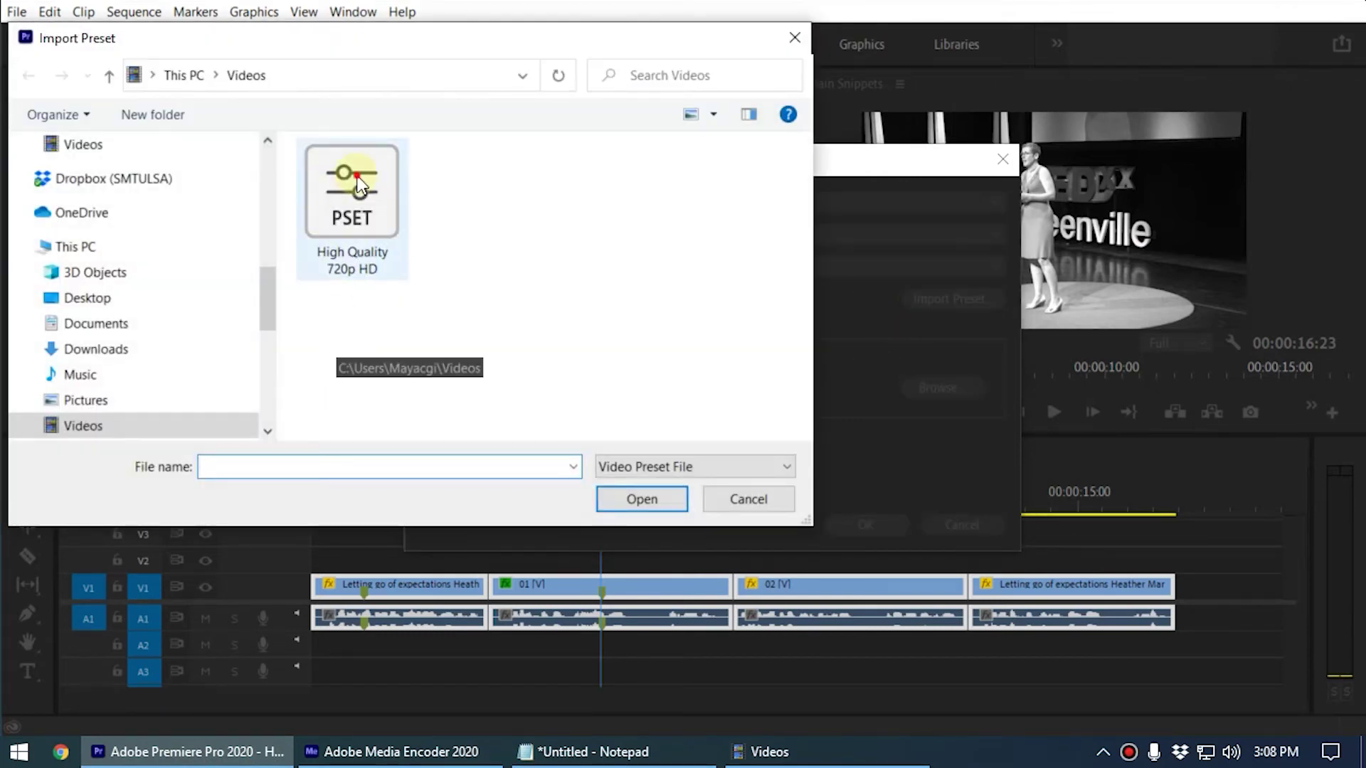
{"action": "left_click", "coordinate": [359, 184]}
{"action": "left_click", "coordinate": [646, 501]}
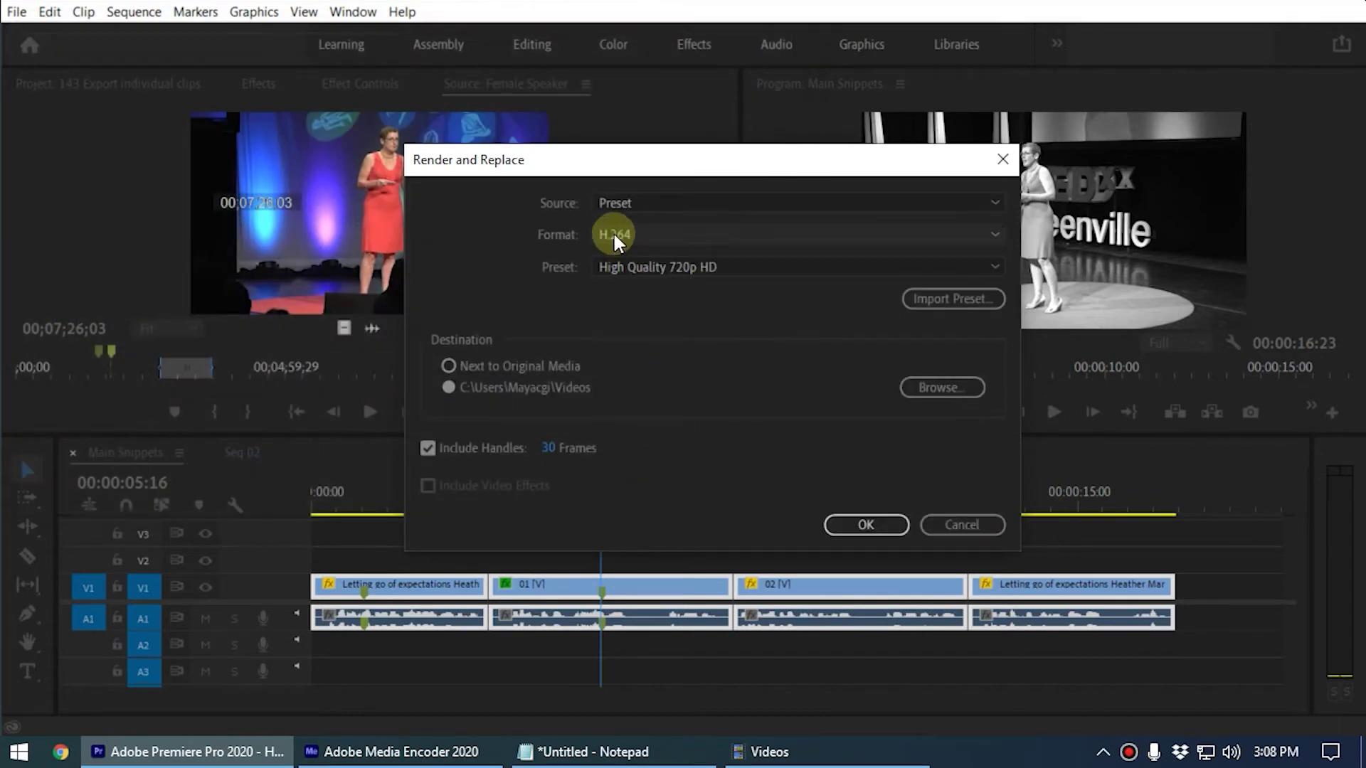
{"action": "left_click_drag", "start_coordinate": [601, 168], "coordinate": [699, 136]}
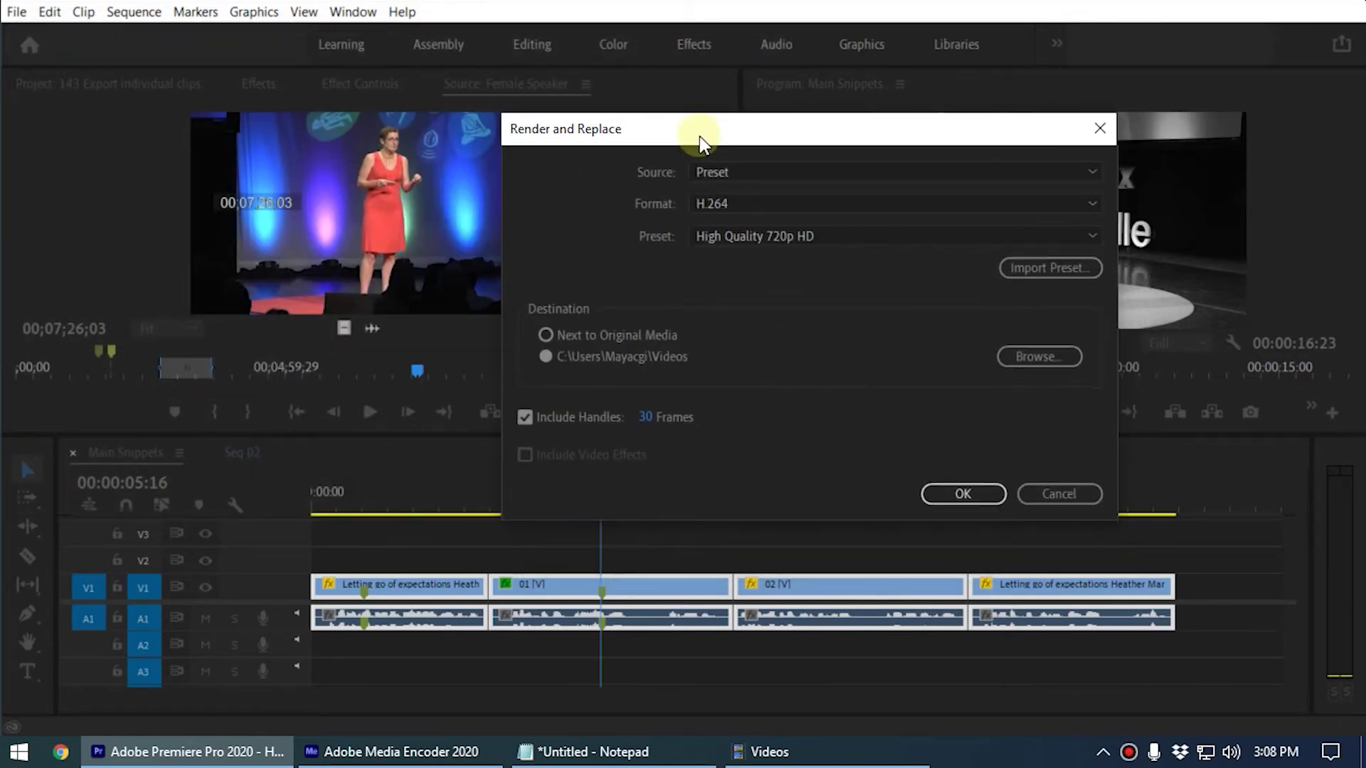
{"action": "left_click", "coordinate": [962, 496]}
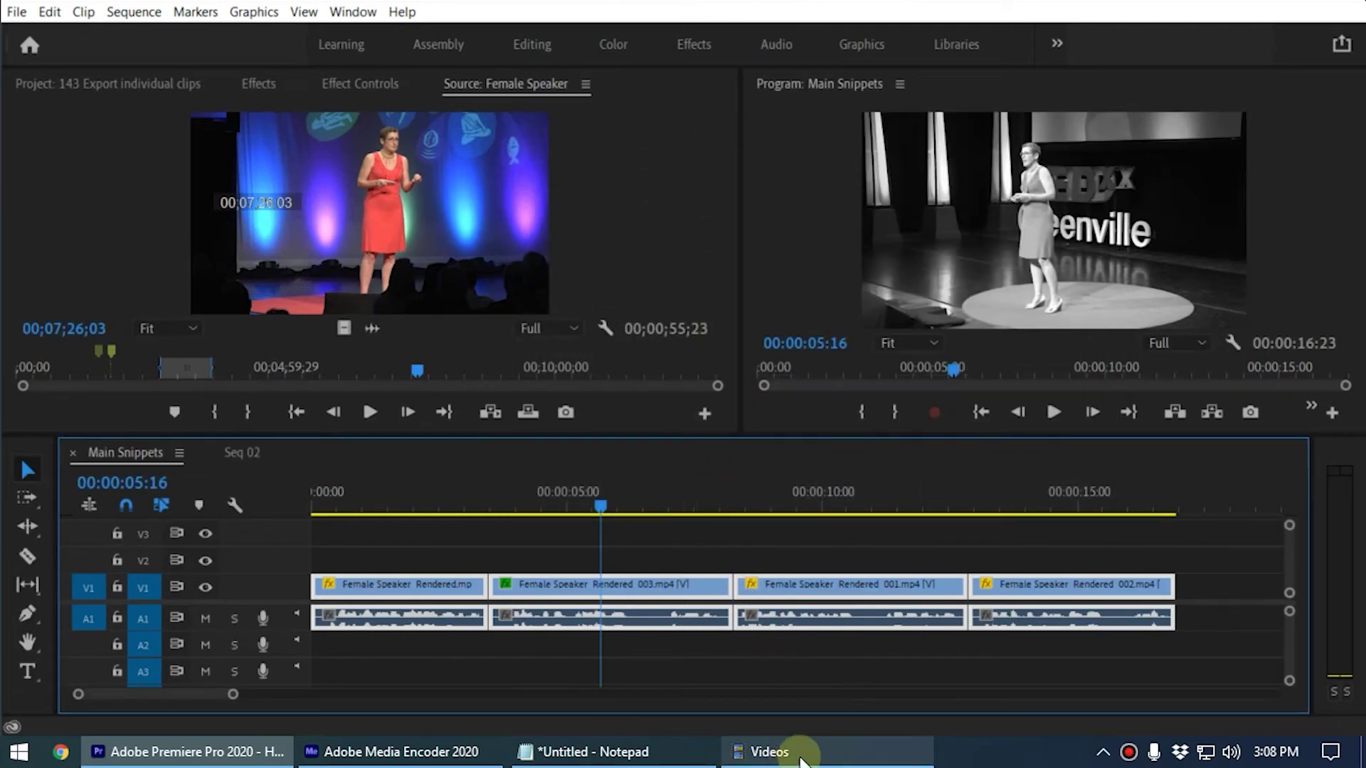
- Play Female Speaker_Rendered and Female Speaker_Rendered_001 from the Videos folder in VLC, then close VLC
{"action": "left_click", "coordinate": [763, 752]}
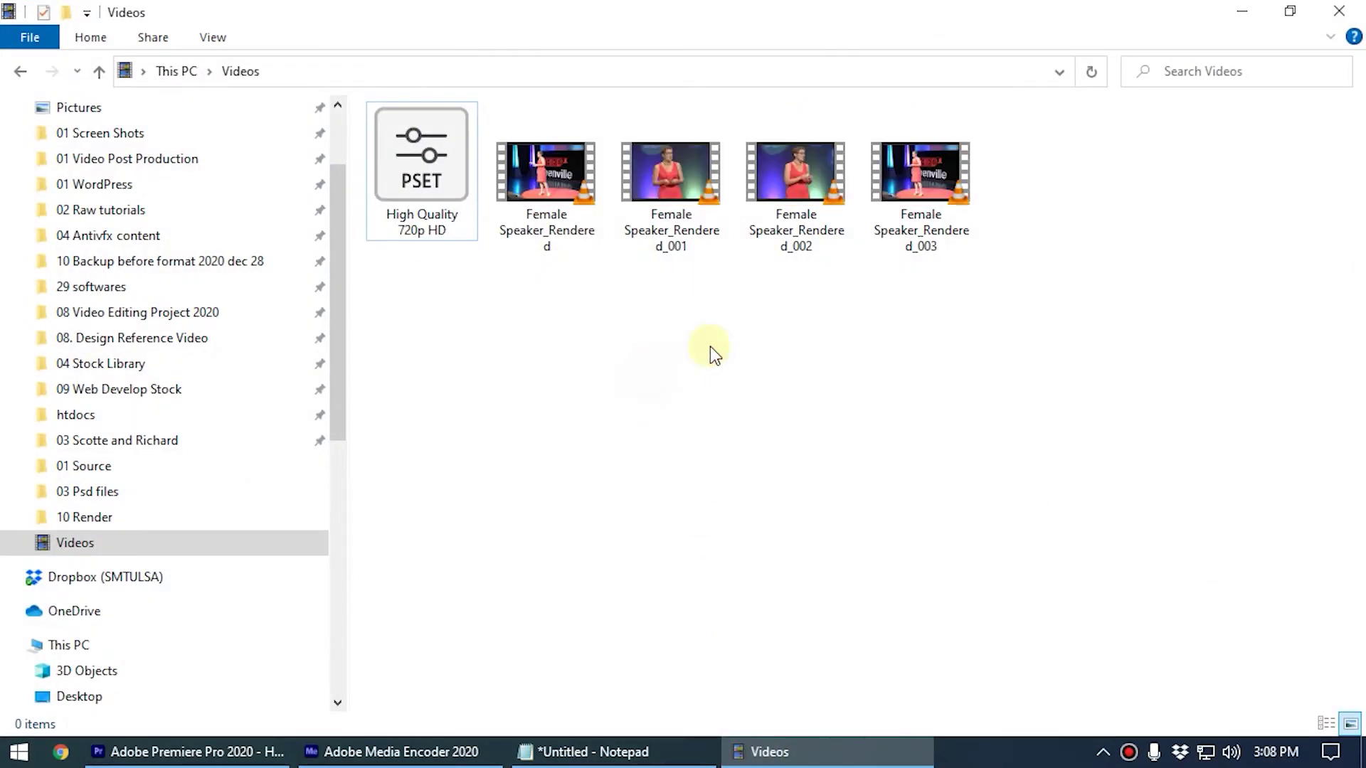
{"action": "left_click", "coordinate": [935, 178]}
{"action": "left_click", "coordinate": [538, 184]}
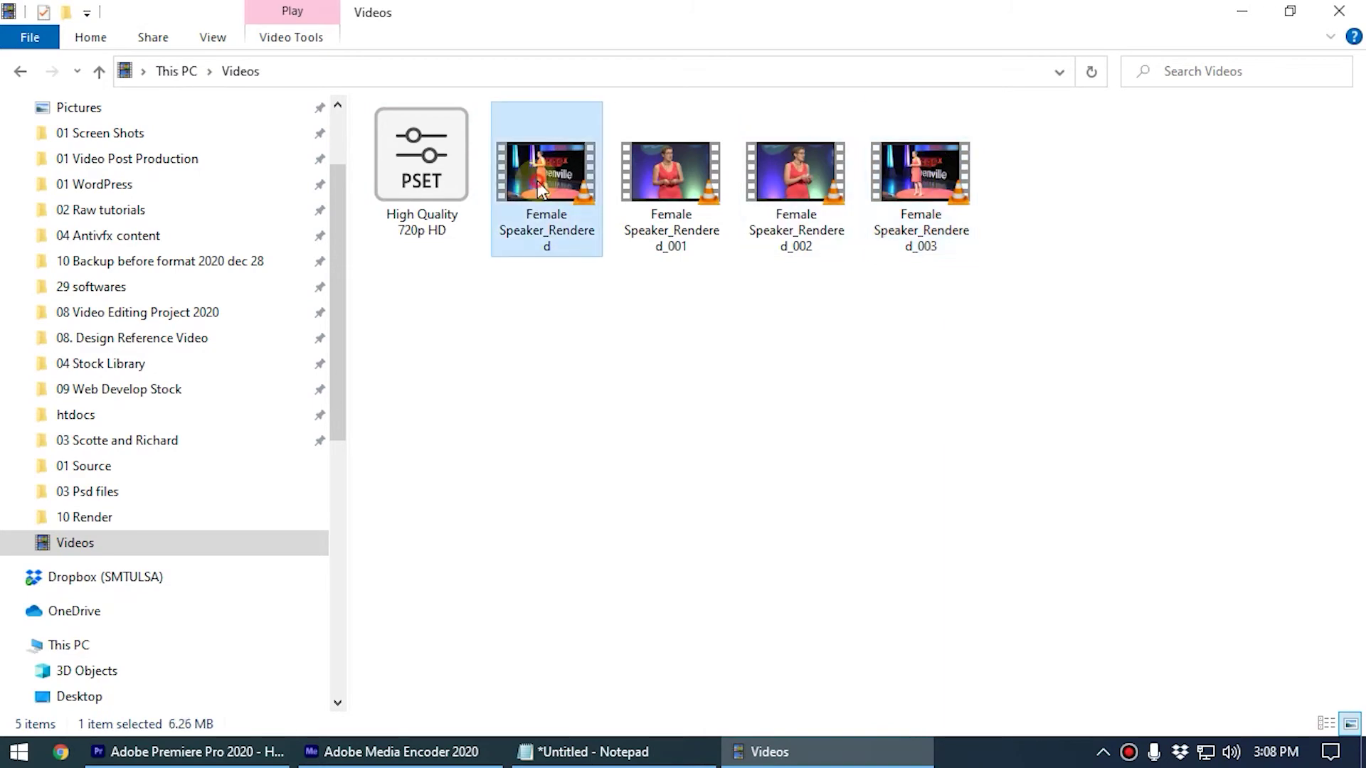
{"action": "double_click", "coordinate": [540, 179]}
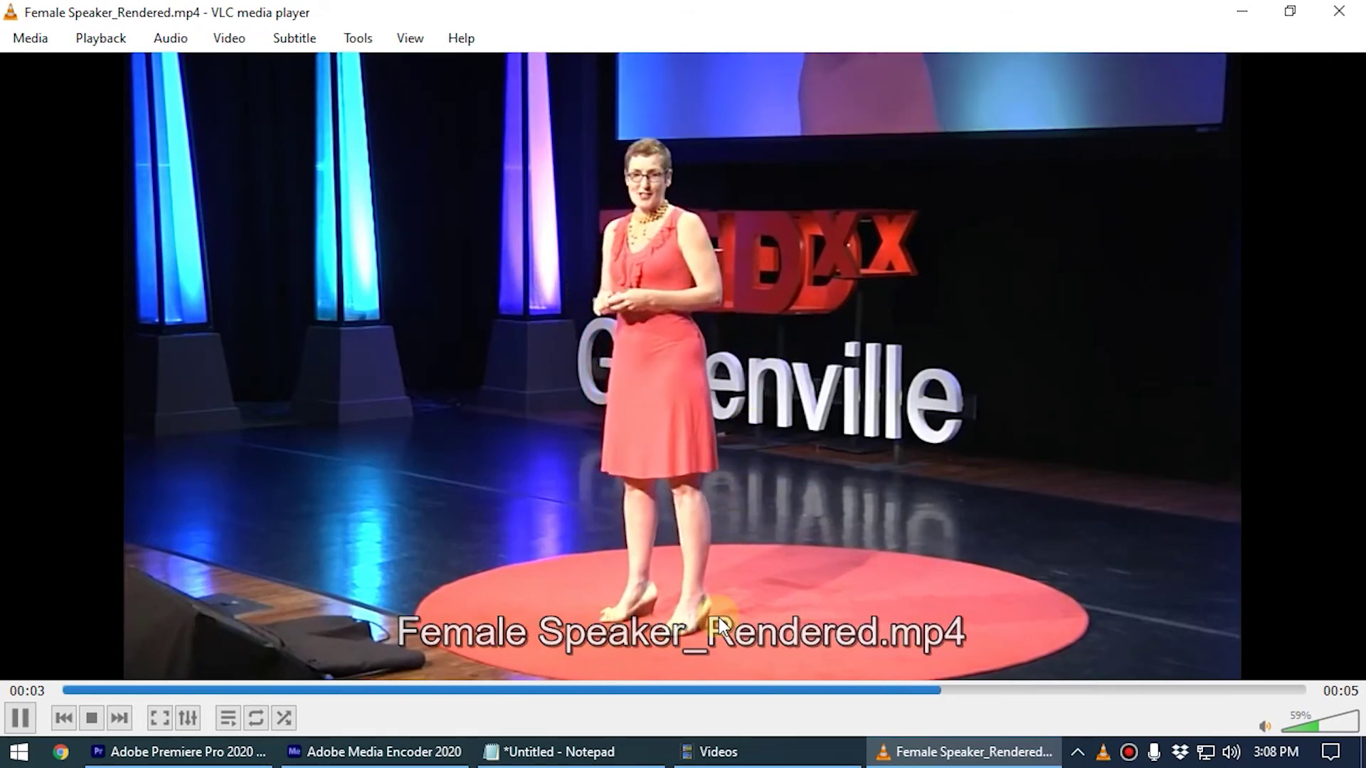
{"action": "left_click", "coordinate": [712, 752]}
{"action": "double_click", "coordinate": [671, 174]}
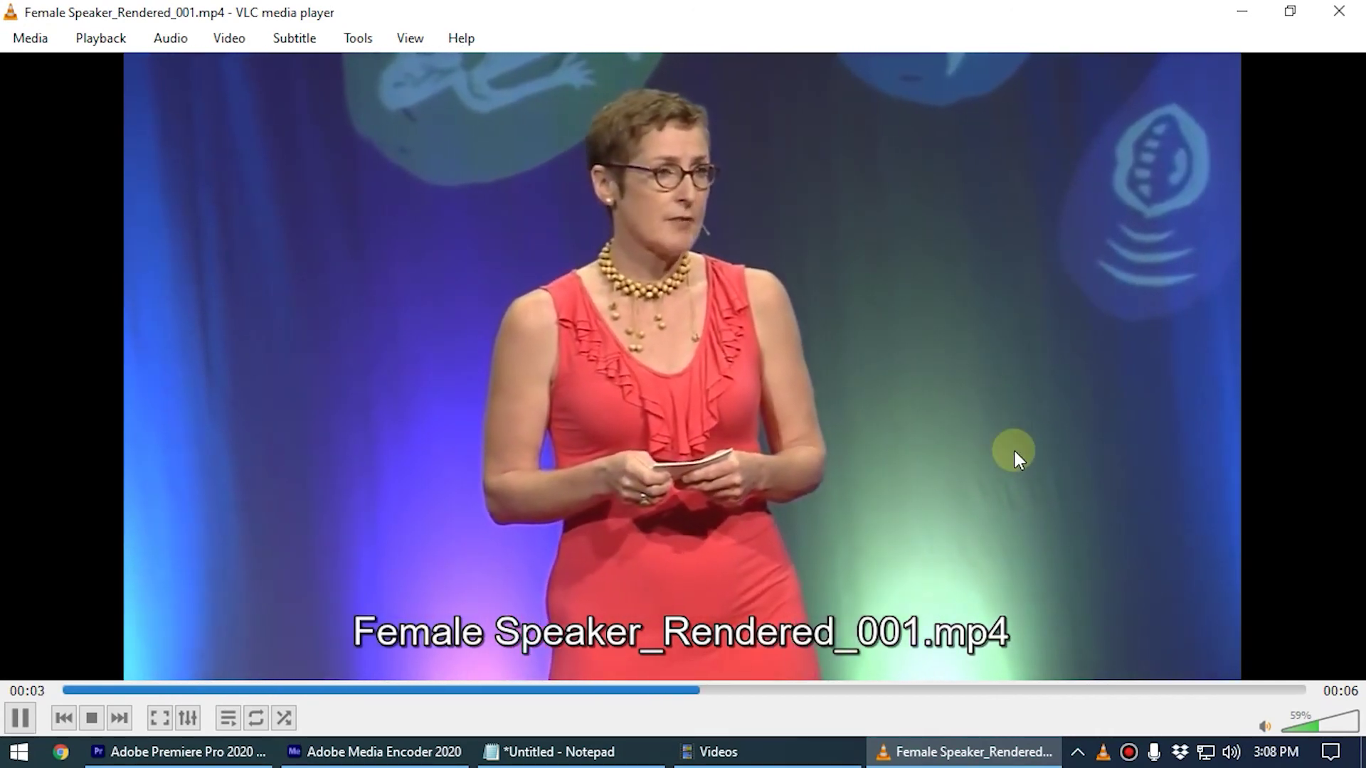
{"action": "left_click", "coordinate": [1339, 11]}
- Check Female Speaker_Rendered_001's properties (8.36 MB MP4), then return to Premiere Pro
{"action": "right_click", "coordinate": [659, 181]}
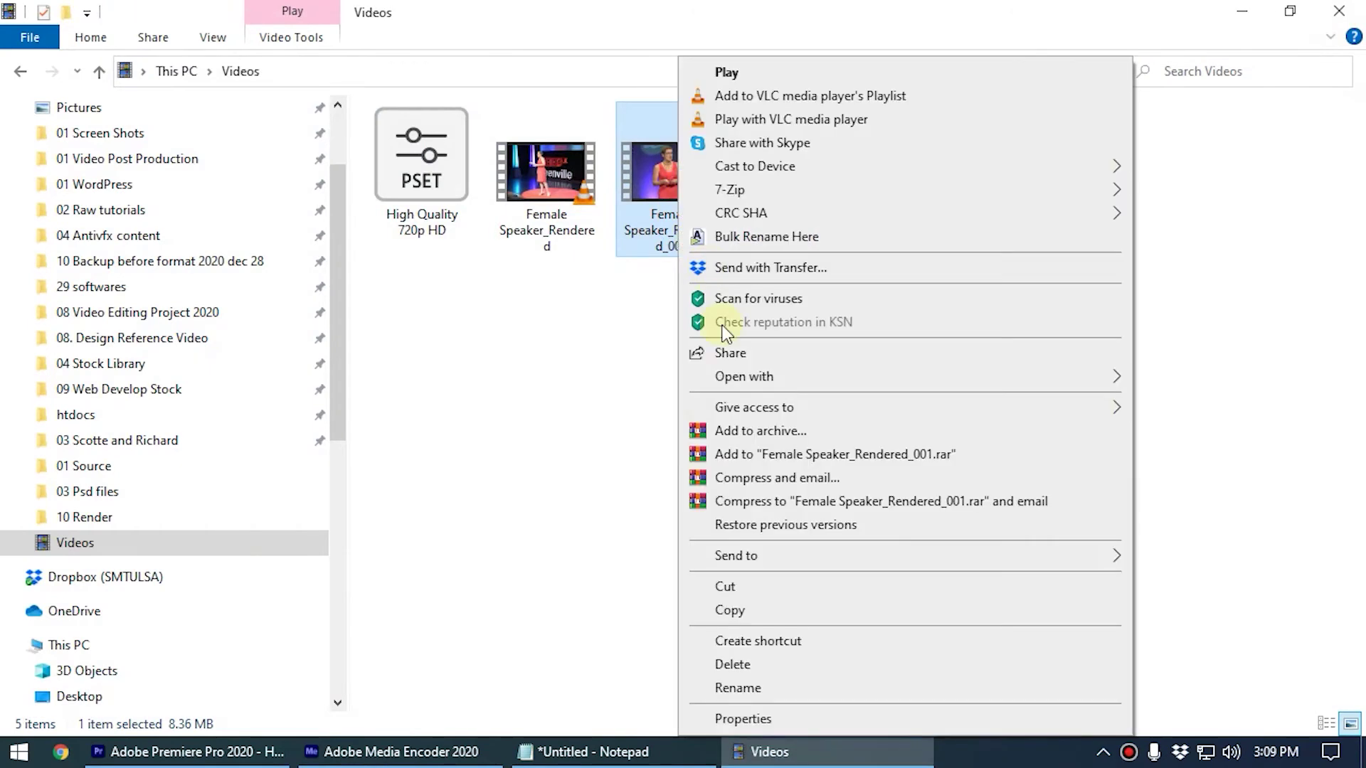
{"action": "left_click", "coordinate": [689, 720]}
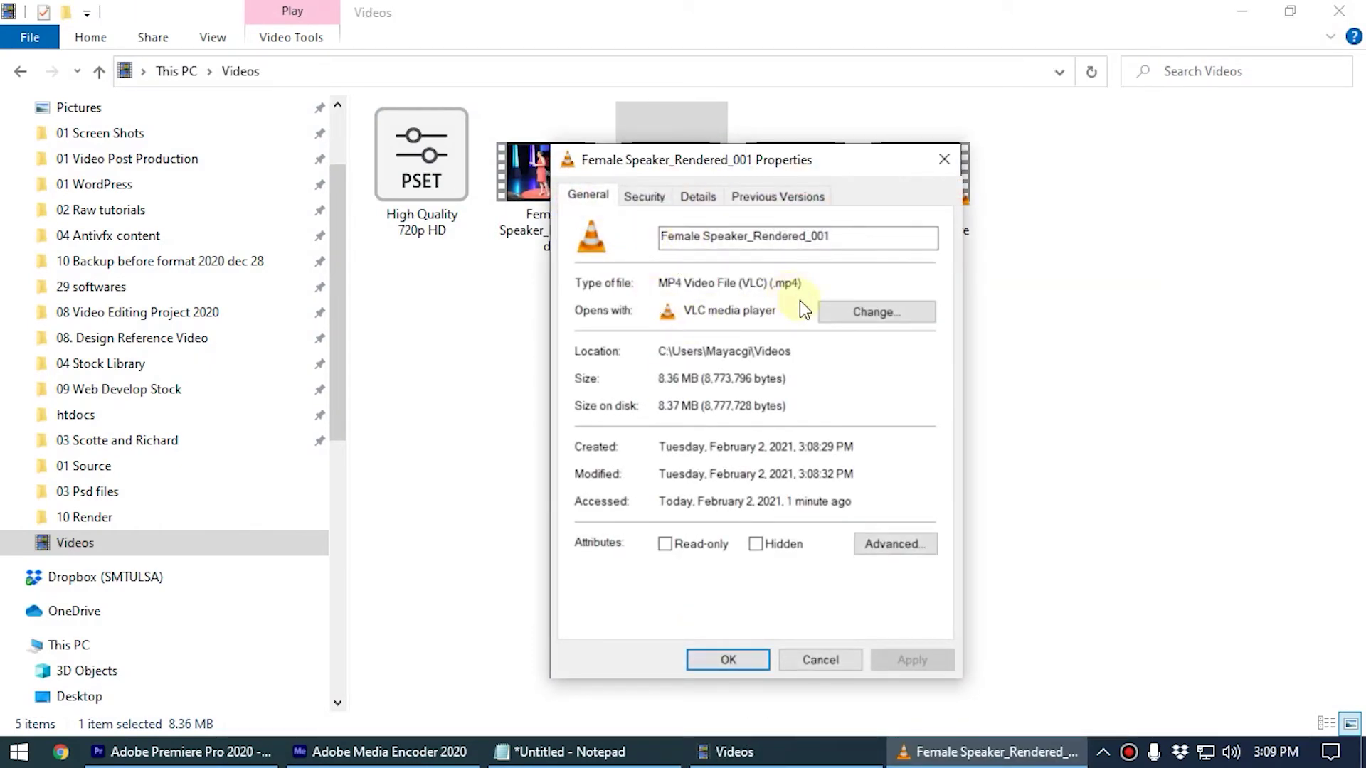
{"action": "left_click", "coordinate": [811, 660]}
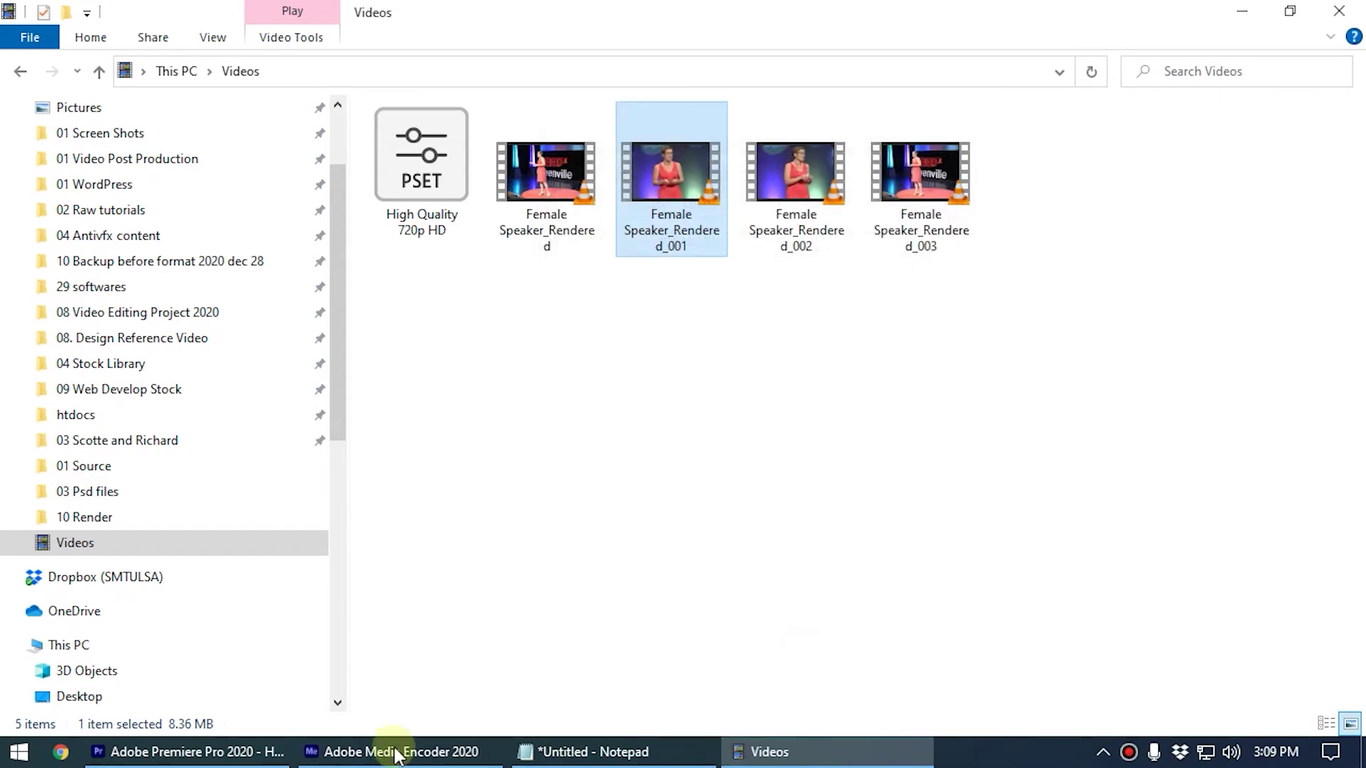
{"action": "left_click", "coordinate": [182, 752]}
{"action": "mouse_move", "coordinate": [599, 510]}
{"action": "left_mouse_down"}
{"action": "mouse_move", "coordinate": [554, 514]}
{"action": "mouse_move", "coordinate": [610, 507]}
{"action": "left_mouse_up"}
- Scrub the timeline between 00:00:05:14 and 00:00:02:11, then show the Project panel with the rendered files
{"action": "left_click", "coordinate": [579, 488]}
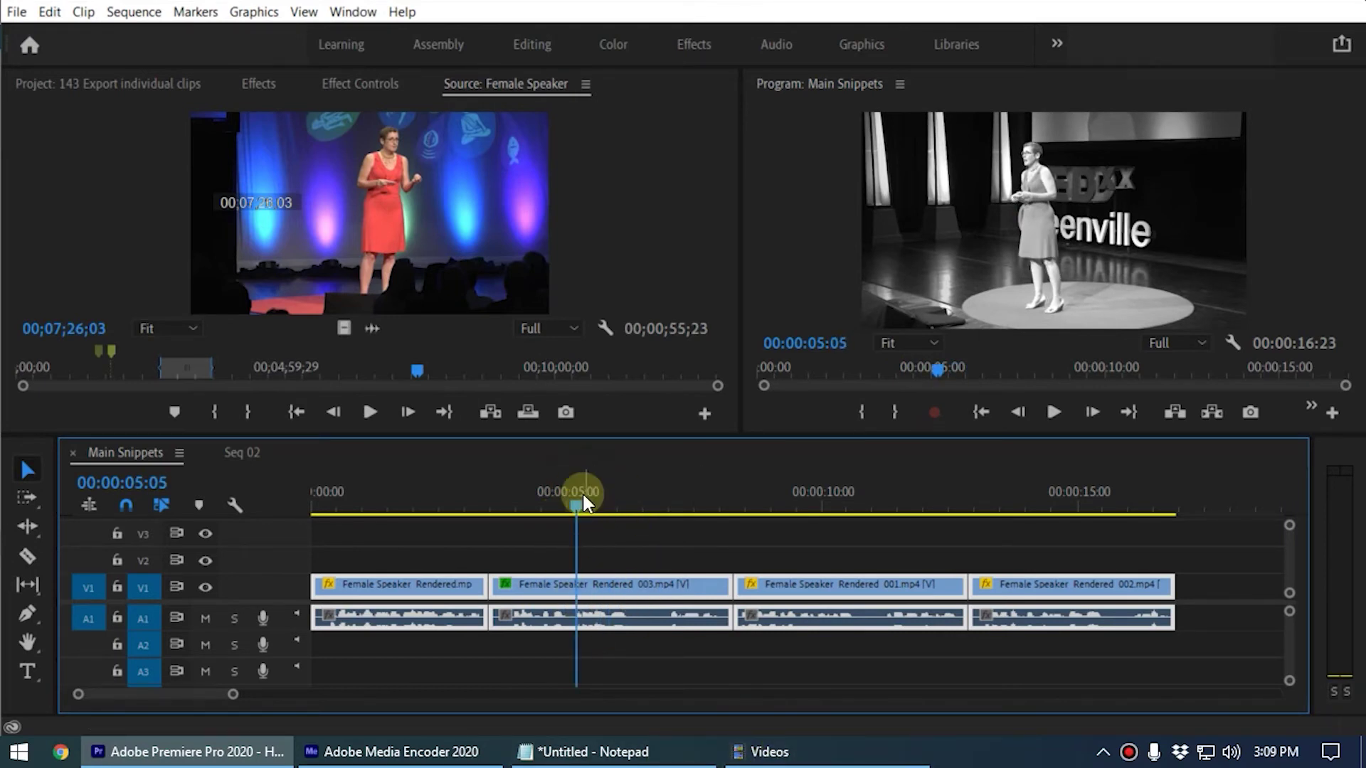
{"action": "left_click", "coordinate": [54, 16]}
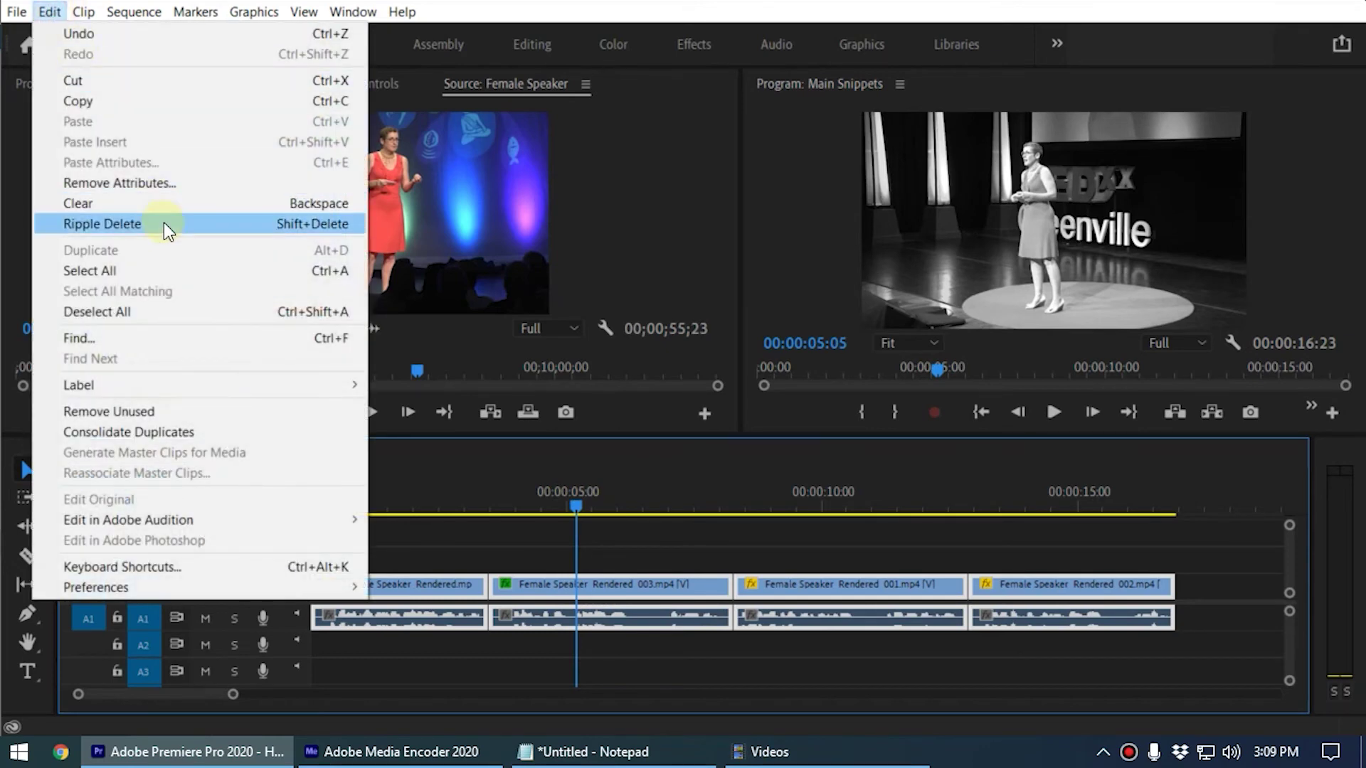
{"action": "left_click", "coordinate": [596, 498]}
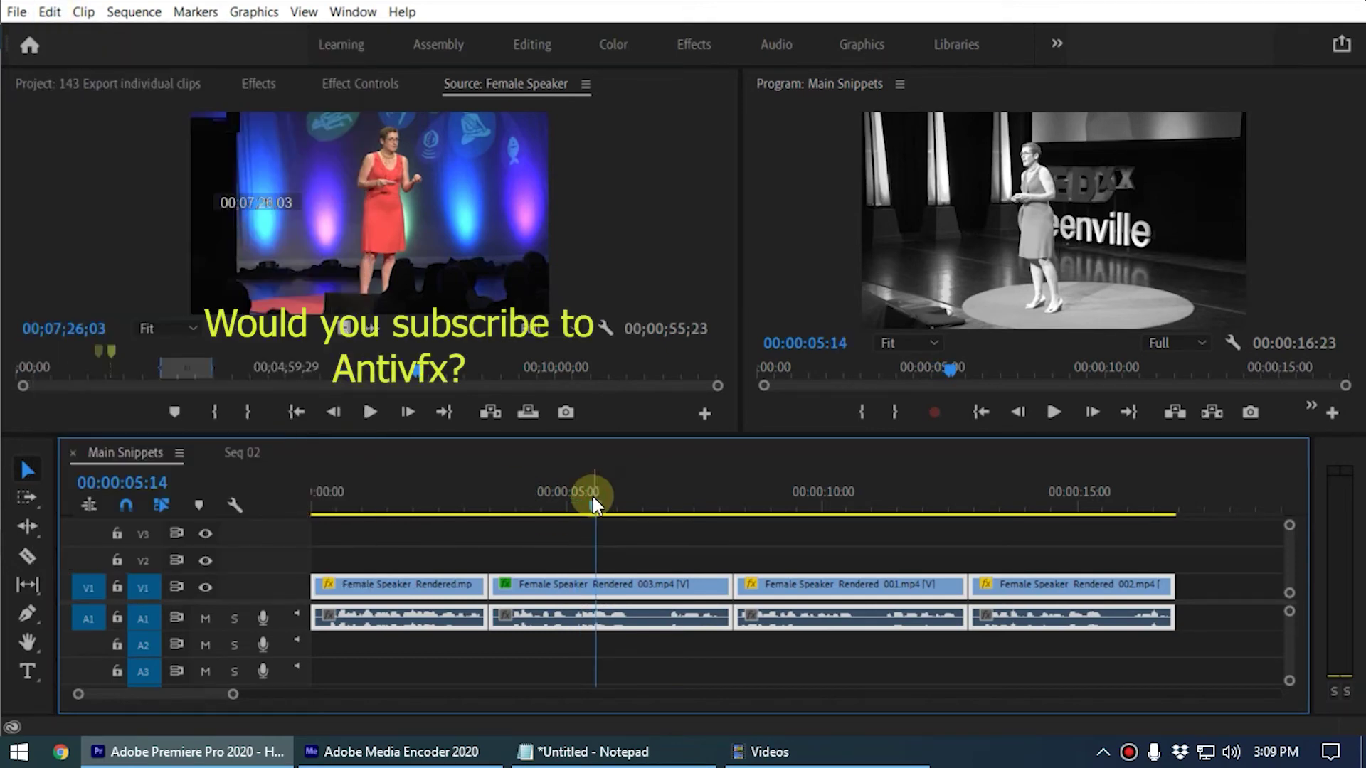
{"action": "left_click_drag", "start_coordinate": [592, 497], "coordinate": [344, 502]}
{"action": "left_click", "coordinate": [436, 498]}
{"action": "left_click", "coordinate": [72, 85]}
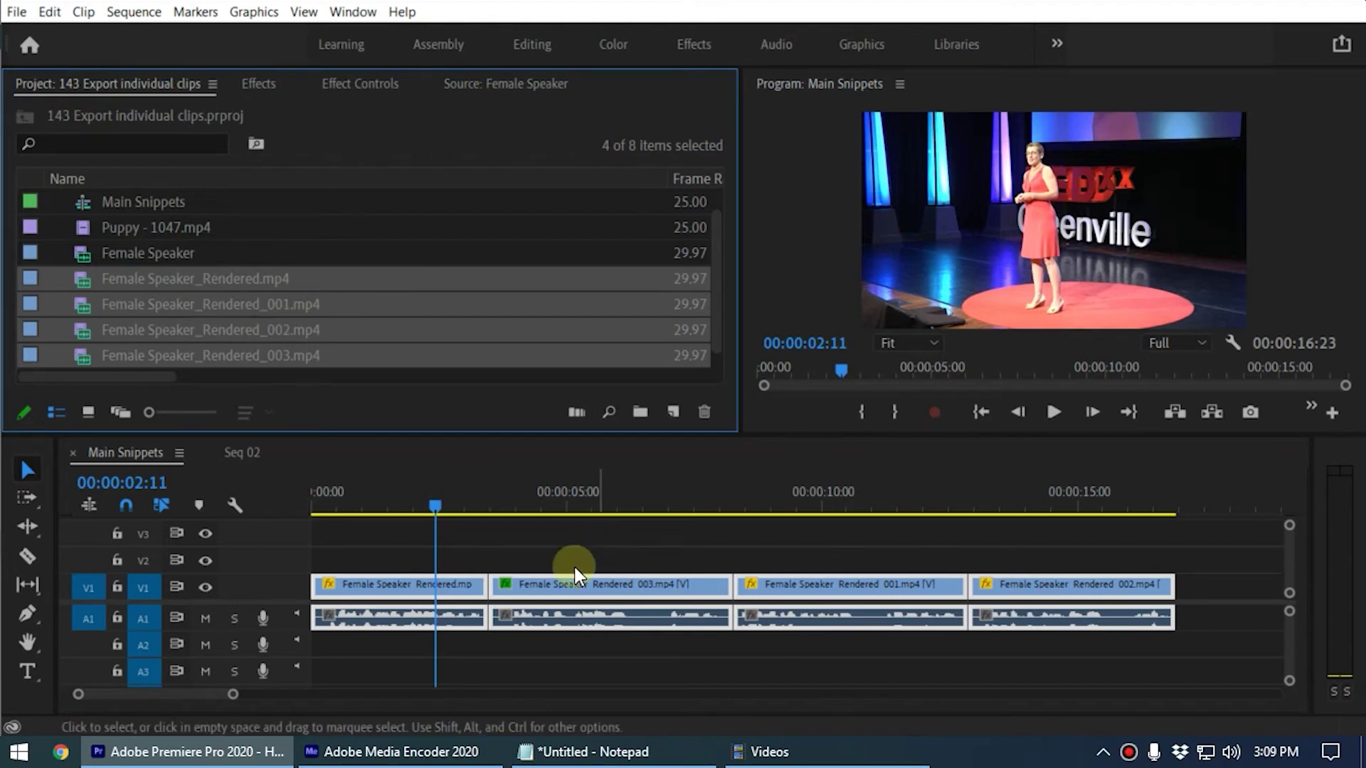
- Select the Main Snippets timeline clips and apply Clip > Restore Unrendered to bring back the originals
{"action": "left_click", "coordinate": [375, 502]}
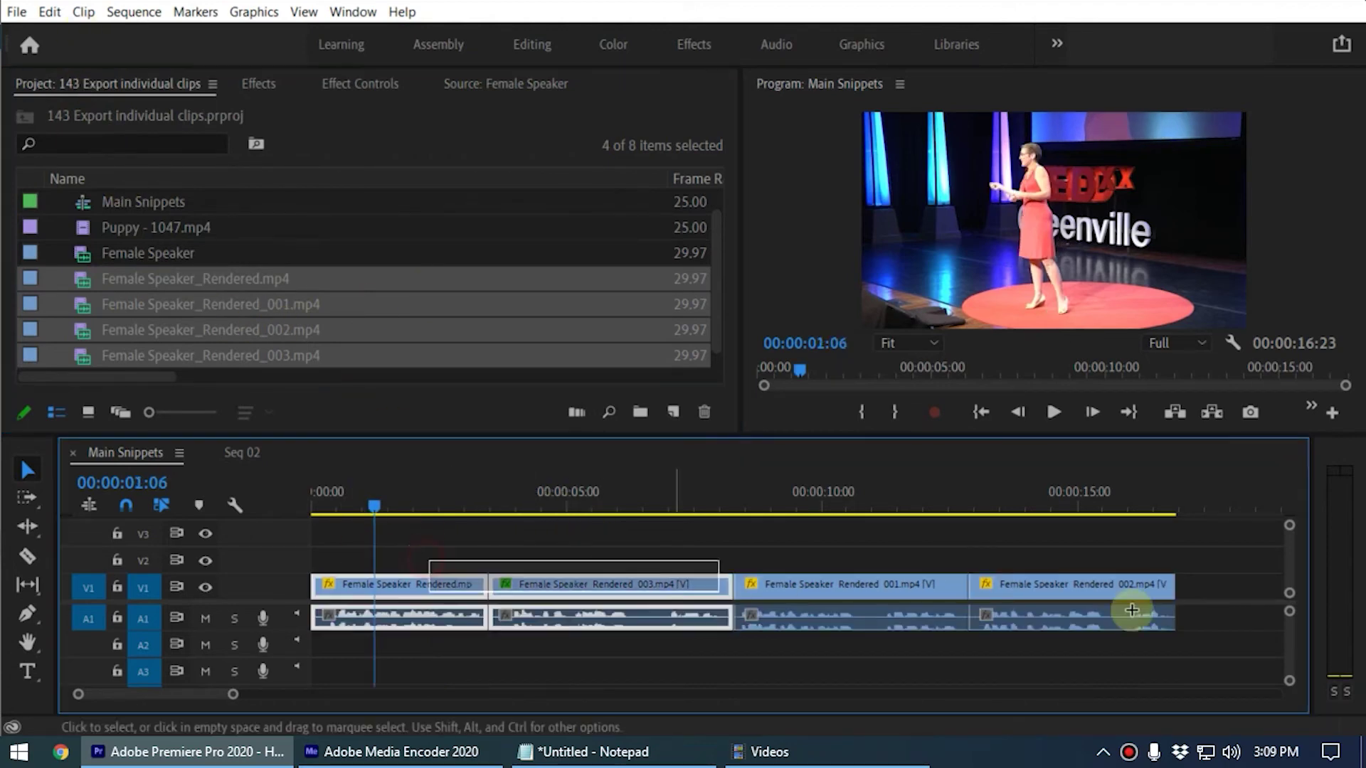
{"action": "left_click", "coordinate": [84, 12]}
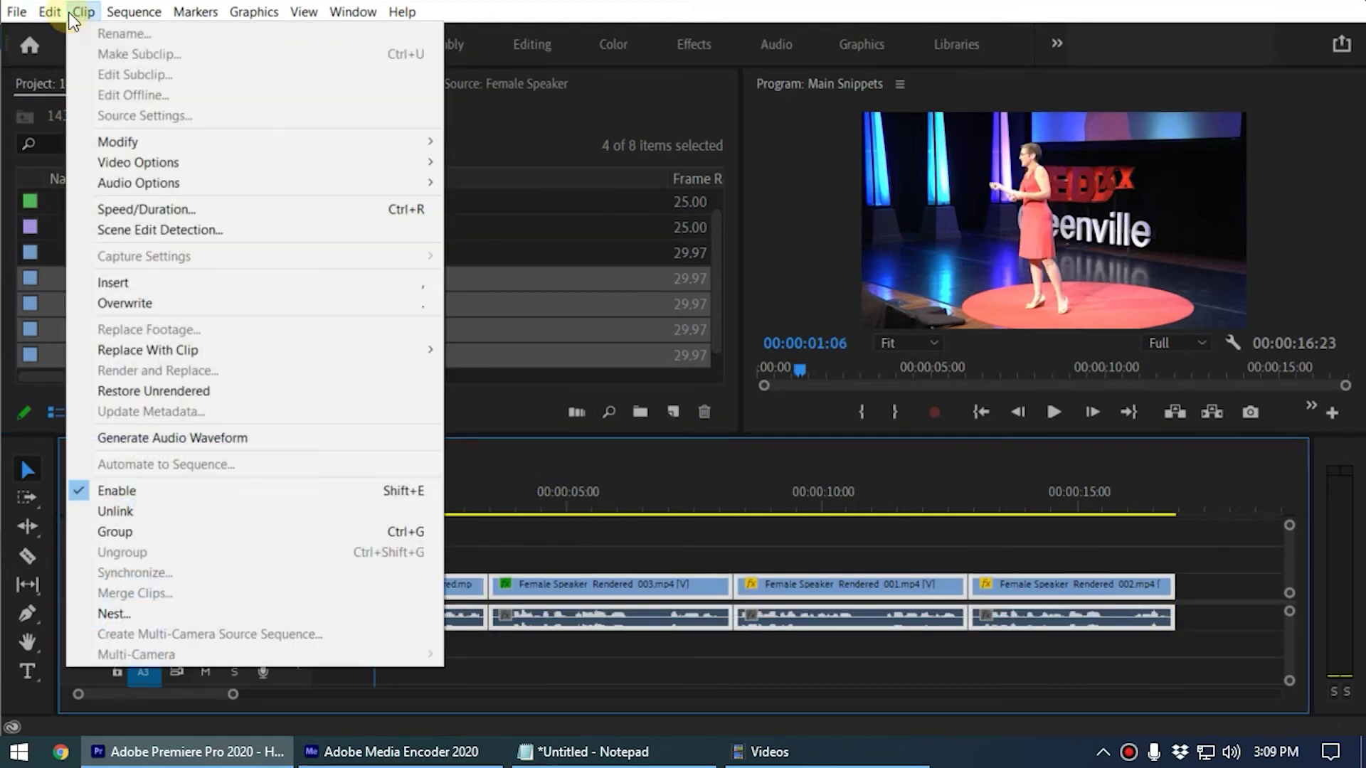
{"action": "left_click", "coordinate": [176, 391]}
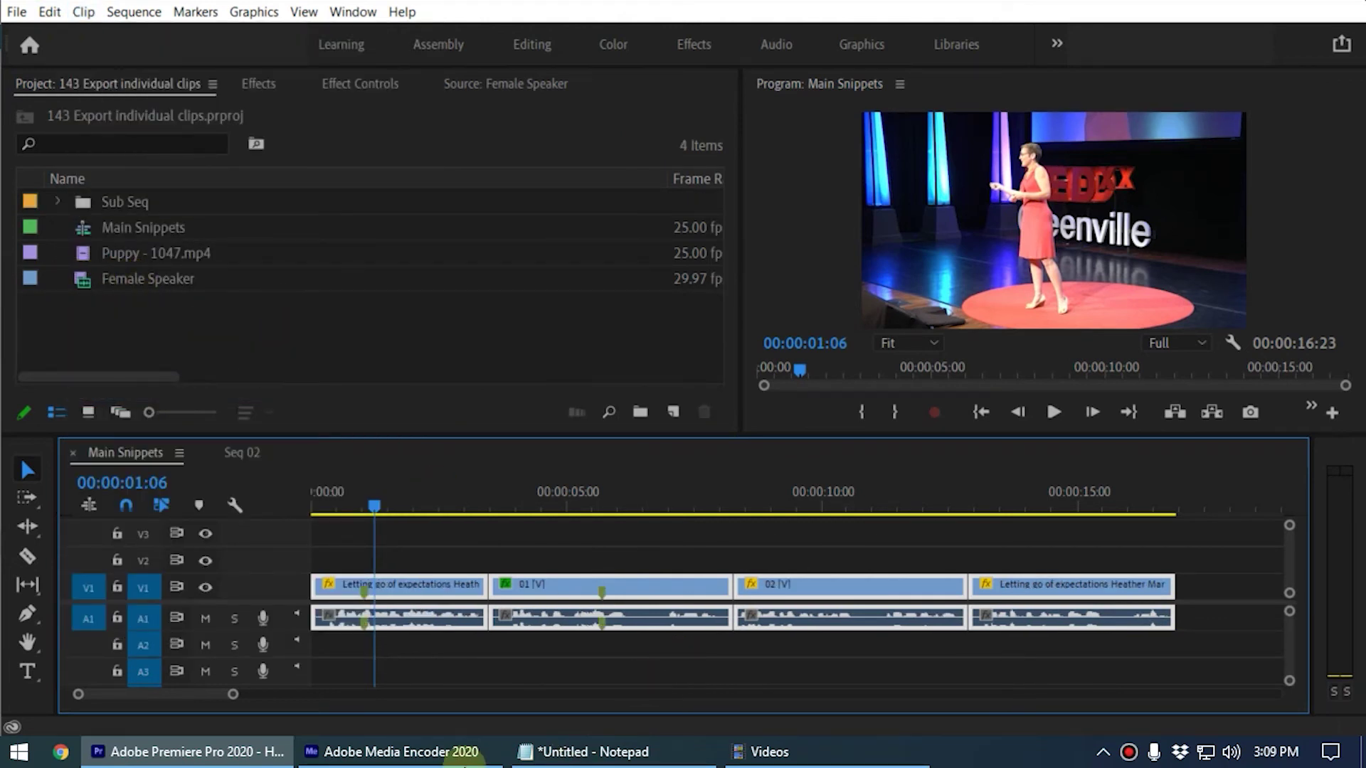
{"action": "left_click", "coordinate": [765, 752]}
{"action": "left_click", "coordinate": [548, 174]}
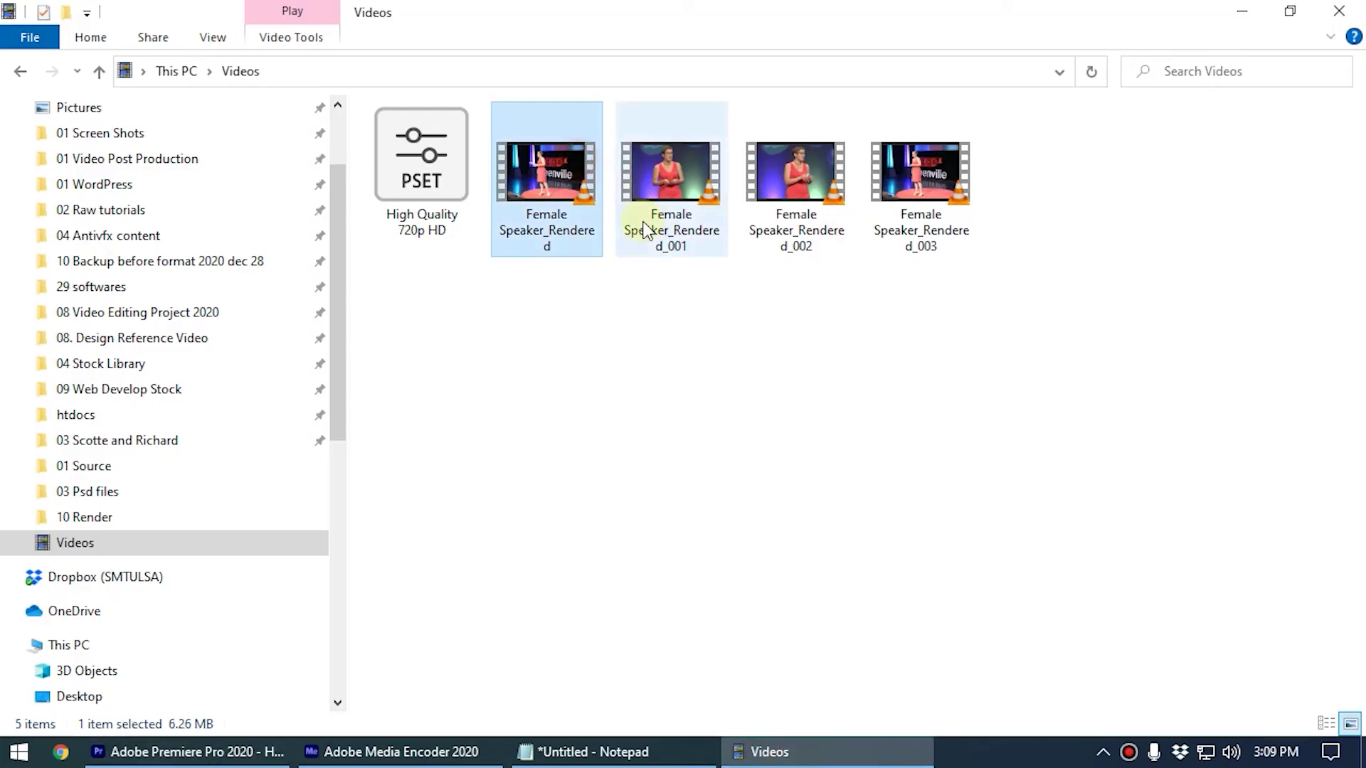
{"action": "left_click", "coordinate": [769, 752]}
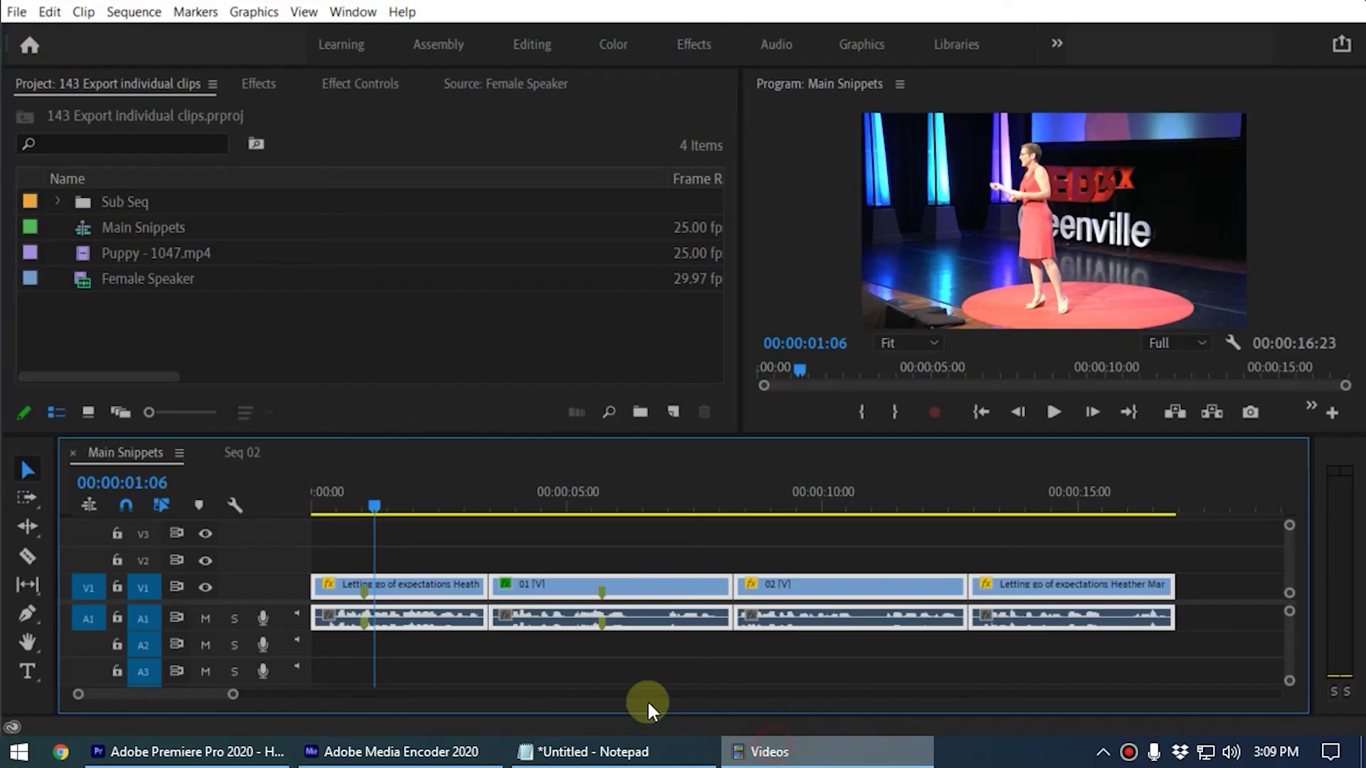
{"action": "left_click", "coordinate": [15, 12]}
{"action": "left_click", "coordinate": [128, 638]}
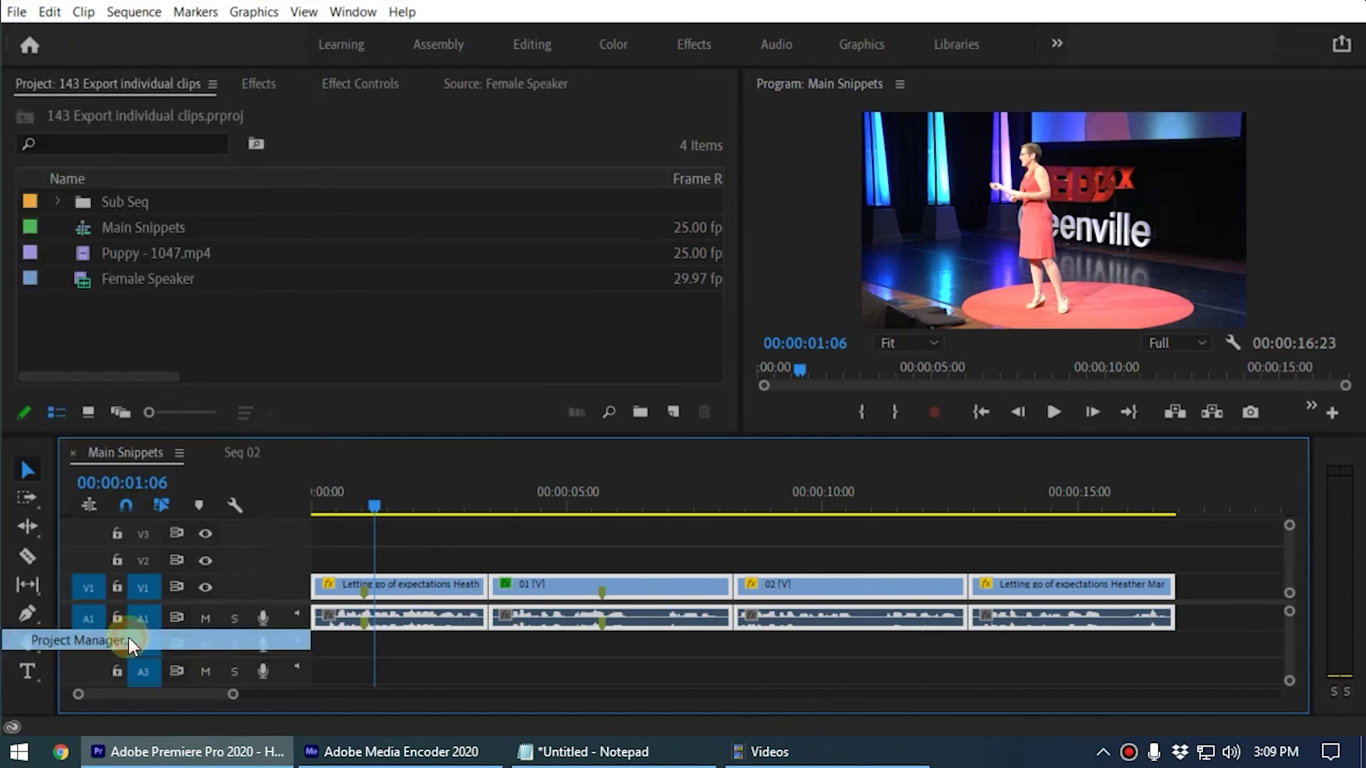
{"action": "left_click_drag", "start_coordinate": [411, 25], "coordinate": [390, 18]}
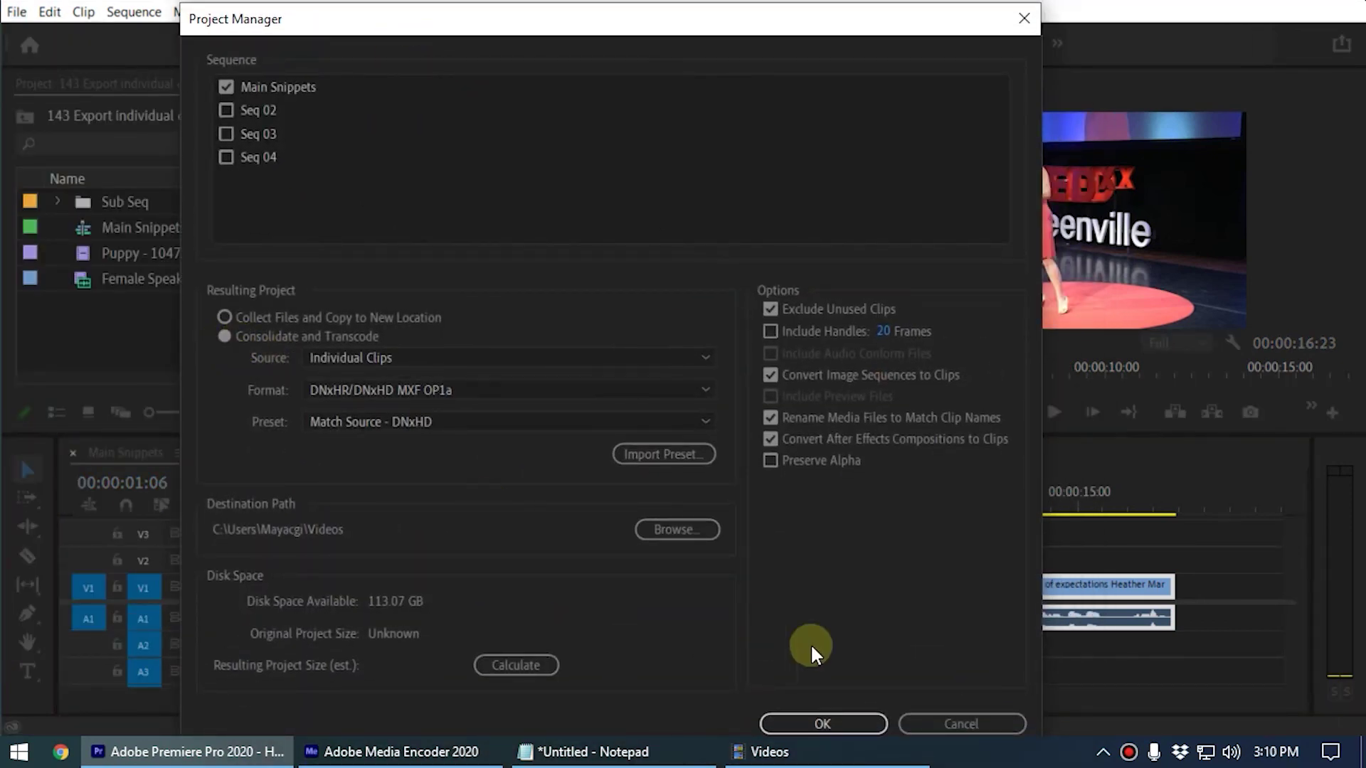
{"action": "left_click", "coordinate": [956, 722]}
{"action": "left_click", "coordinate": [80, 282]}
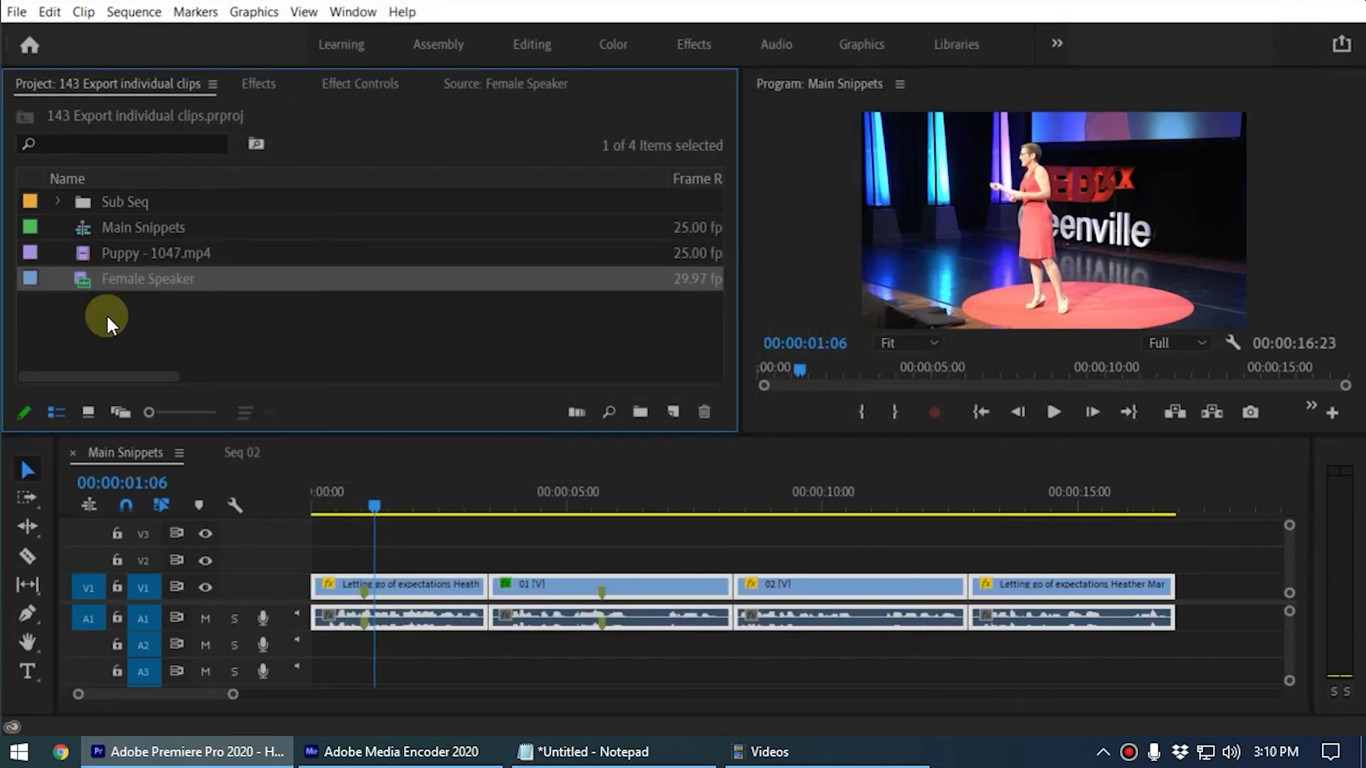
{"action": "left_click", "coordinate": [531, 498]}
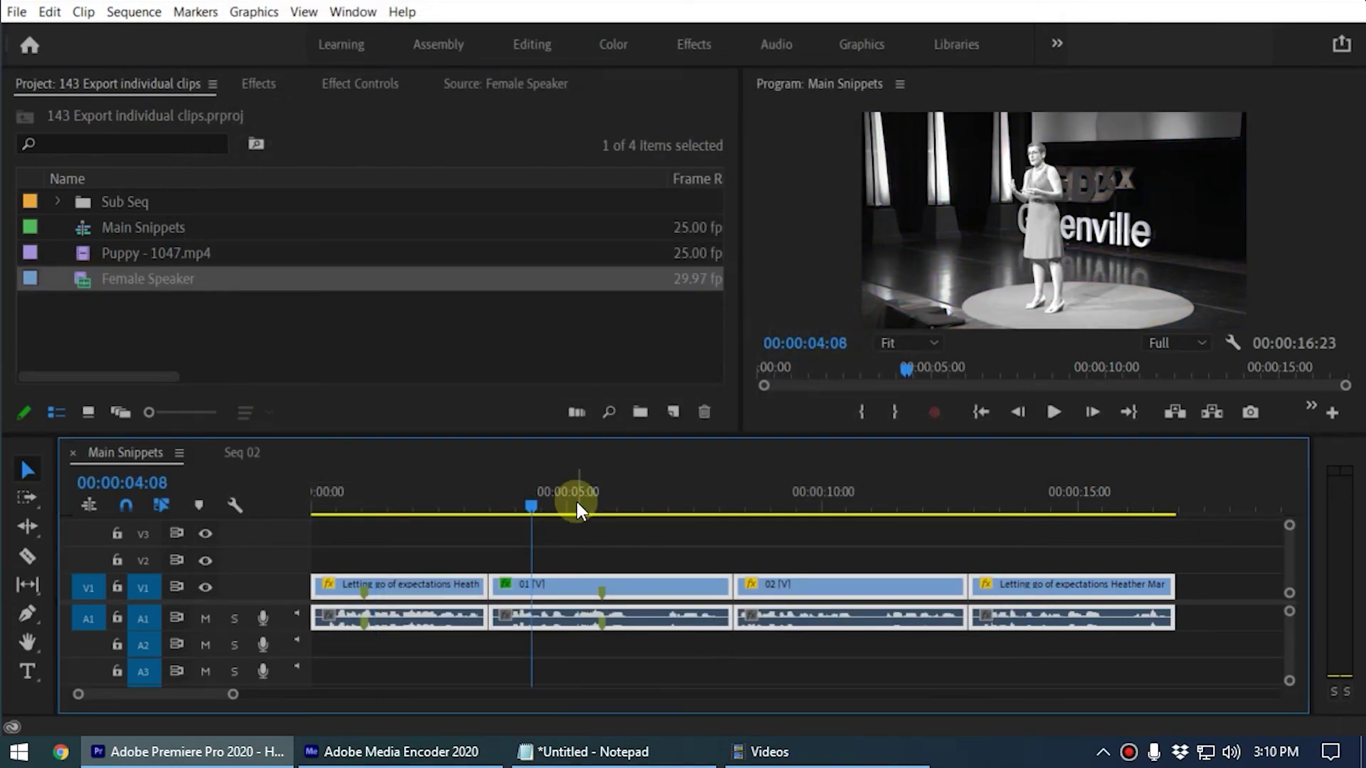